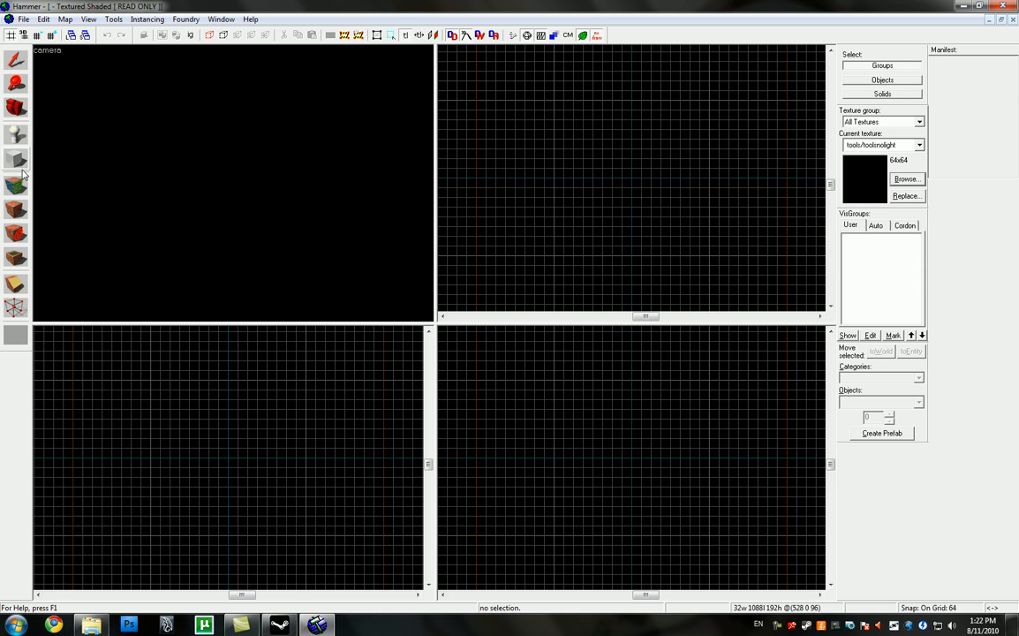
# Step: Filter the texture browser for "floor" and make swarm/bsp/greymetalfloor2 the current texture
pyautogui.click(906, 179)
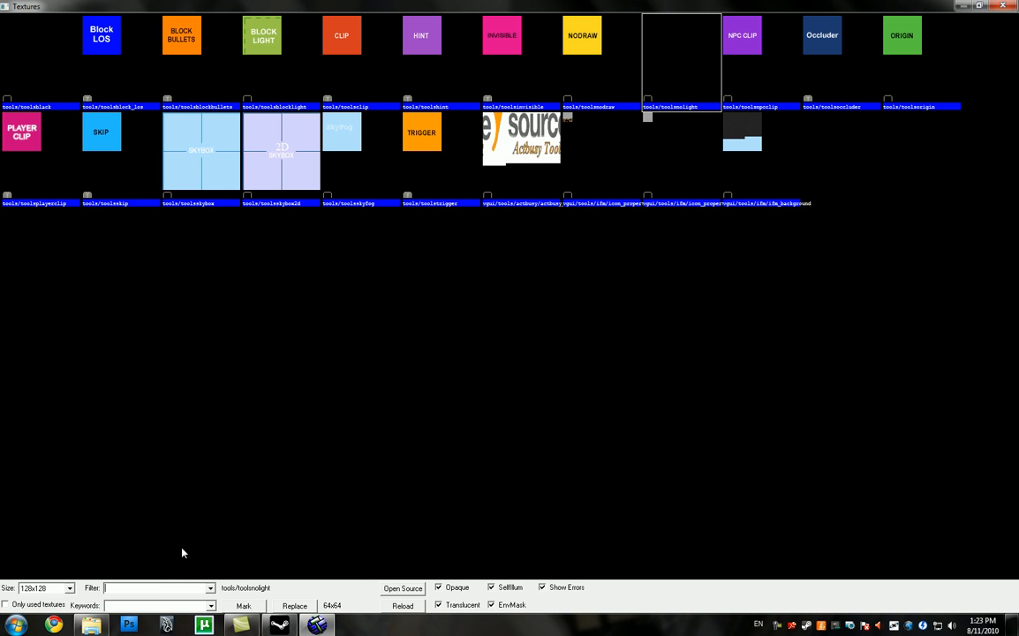
pyautogui.click(283, 76)
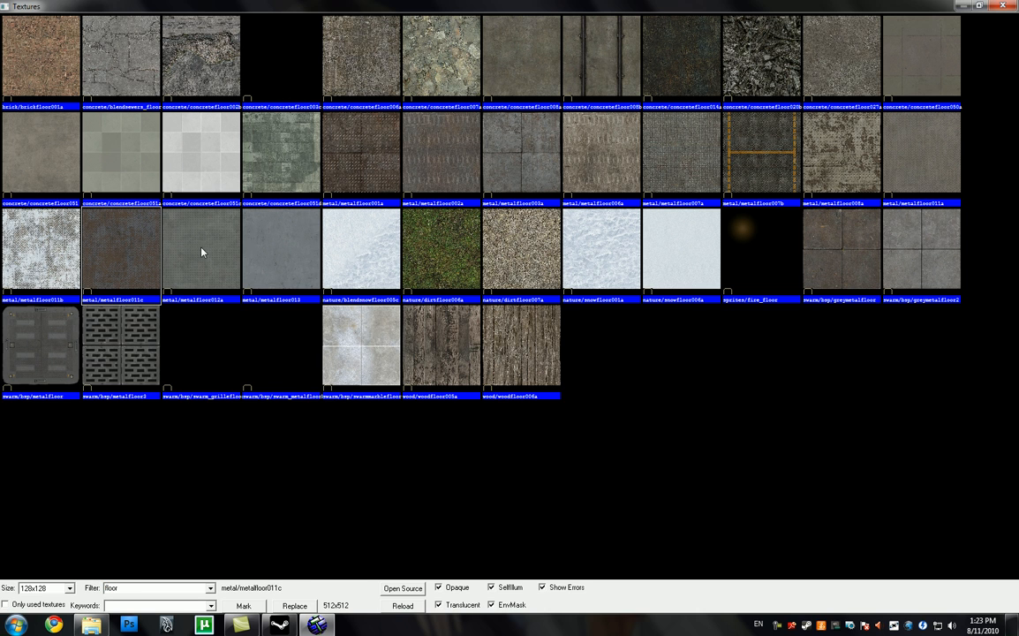
pyautogui.doubleClick(901, 225)
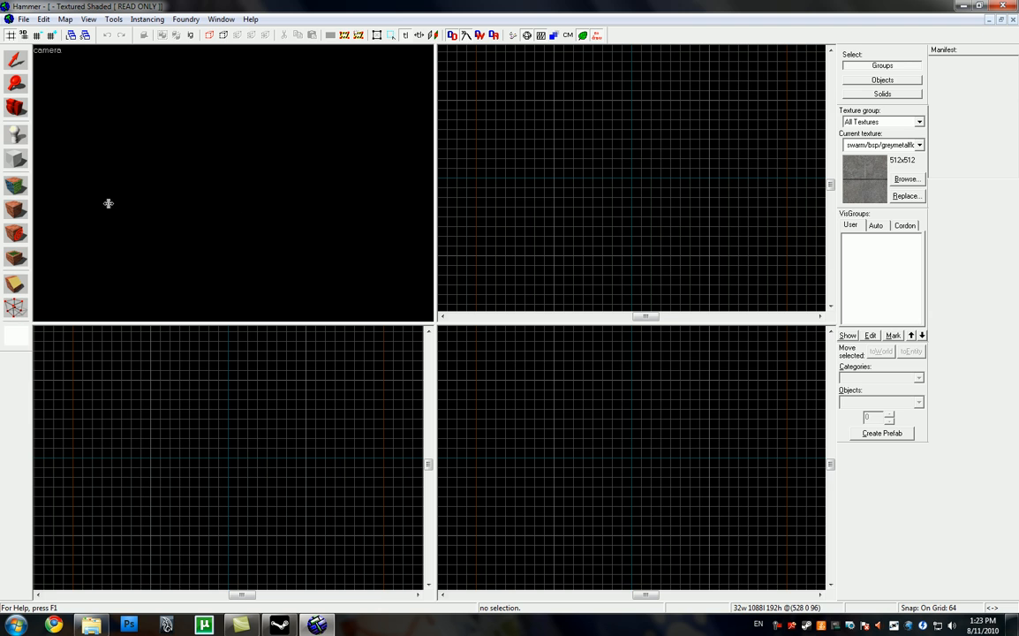
# Step: Create a floor block 1024 by 1024 units and 64 units high, centred on the origin in the top view
pyautogui.click(15, 159)
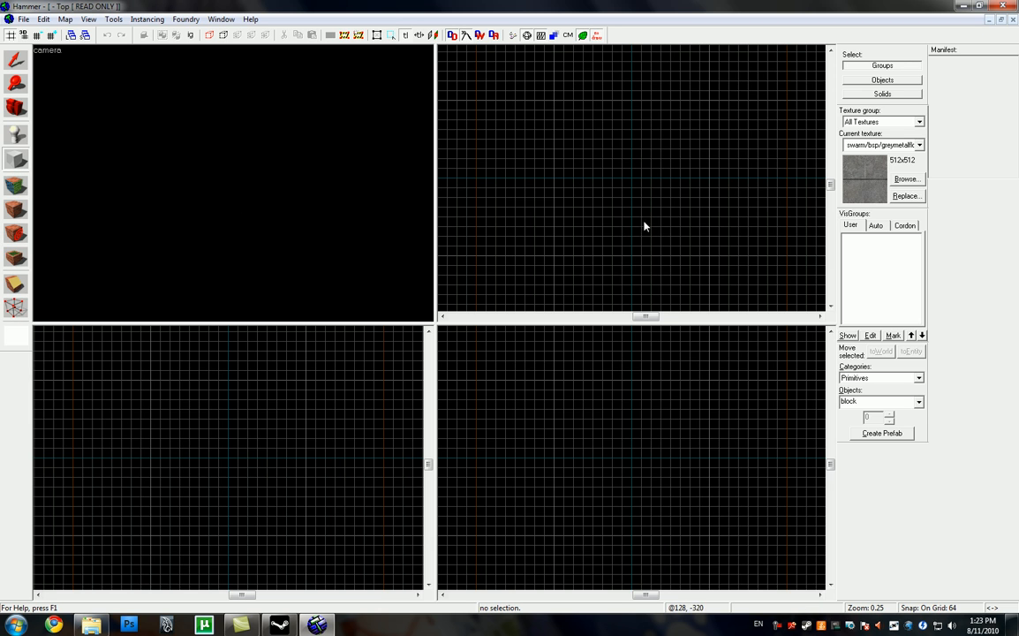
pyautogui.moveTo(554, 104); pyautogui.dragTo(714, 259)
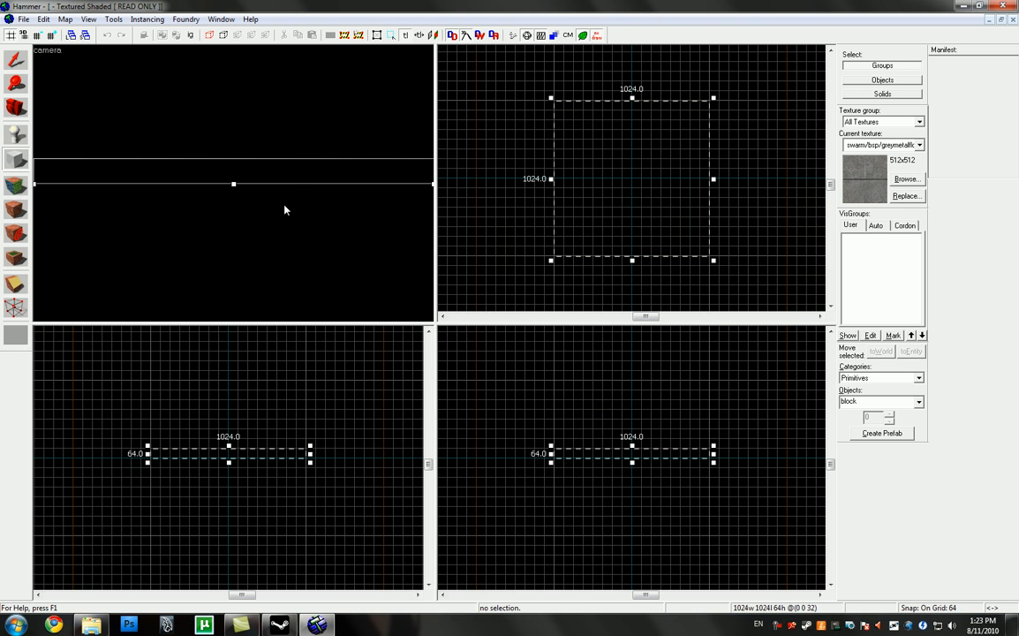
pyautogui.press('Return')
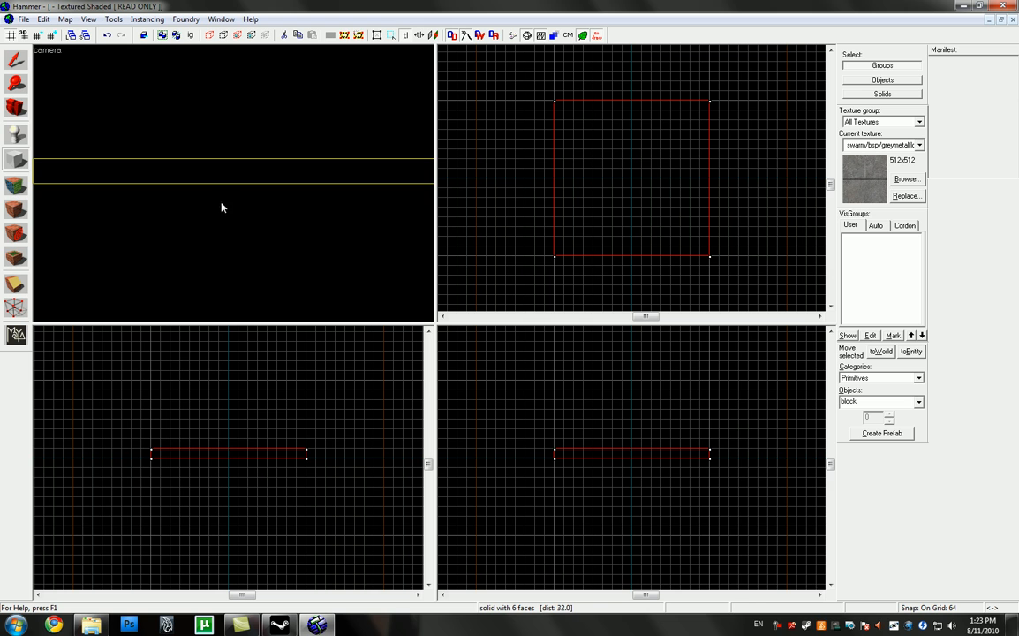
# Step: Thin the floor block to 32 units with its top at height 0, and reduce the grid size to 32
pyautogui.press('Left')
pyautogui.press('s')
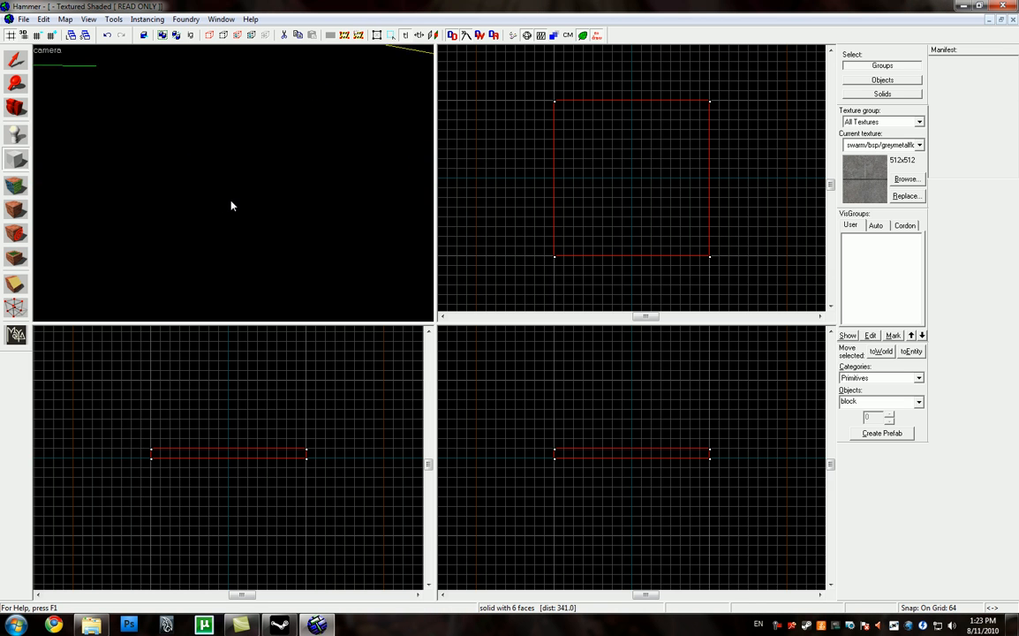
pyautogui.press('d')
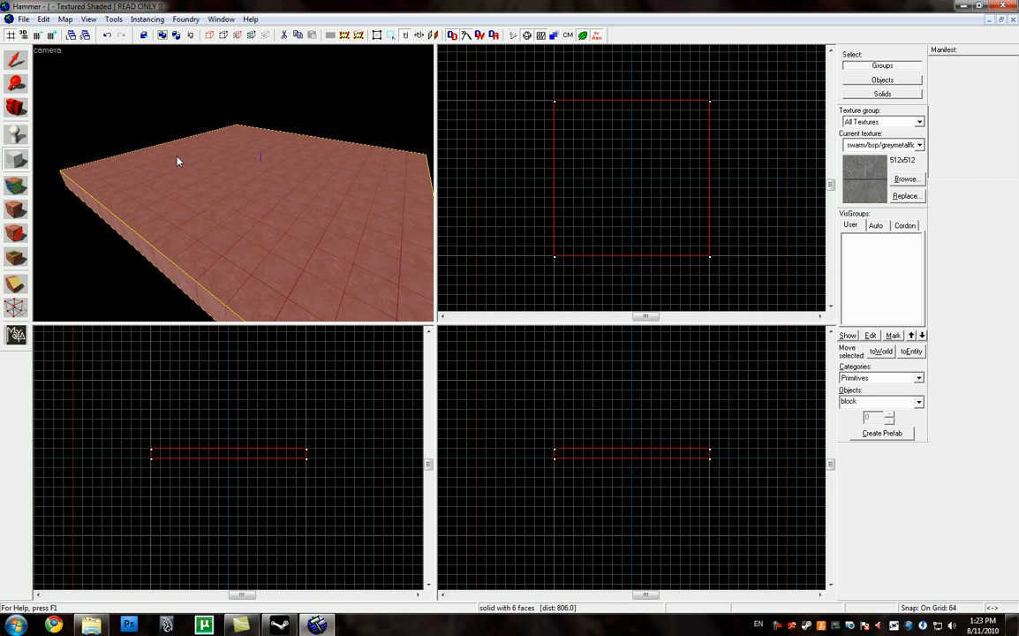
pyautogui.press('z')
pyautogui.press('d')
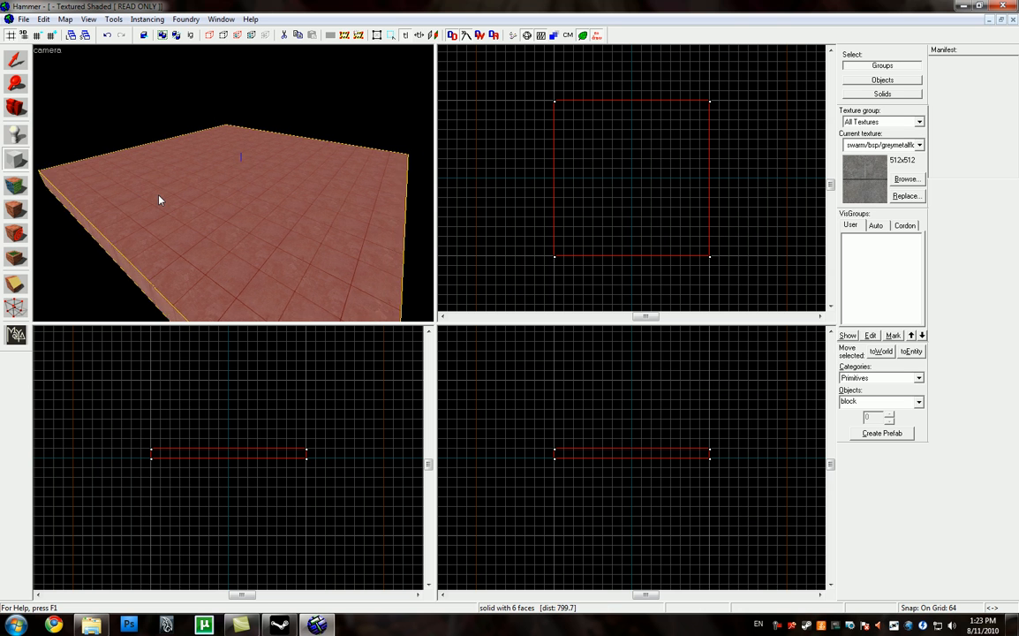
pyautogui.press('w')
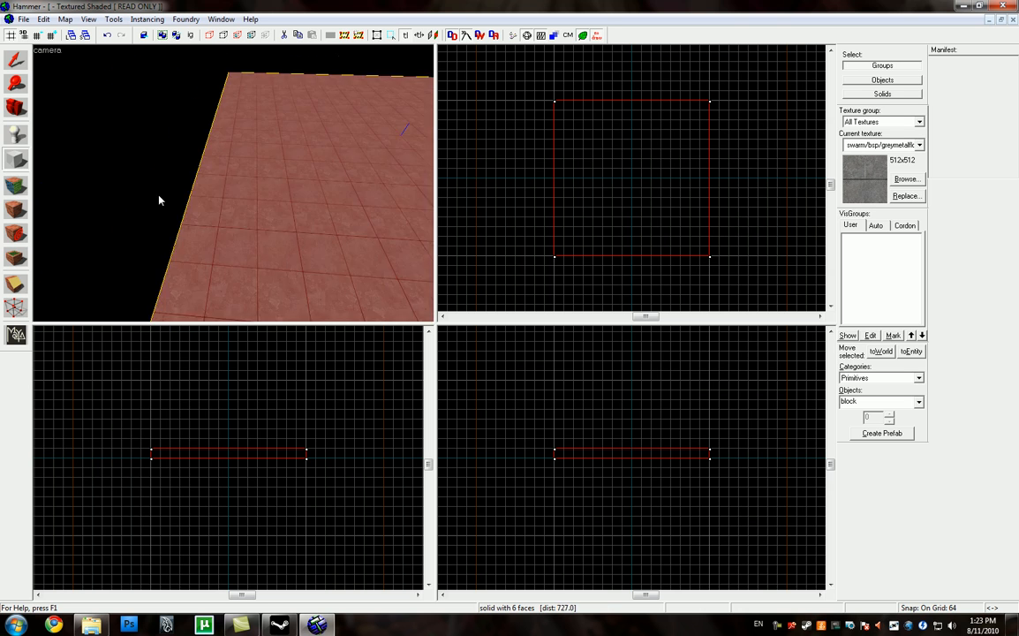
pyautogui.click(15, 61)
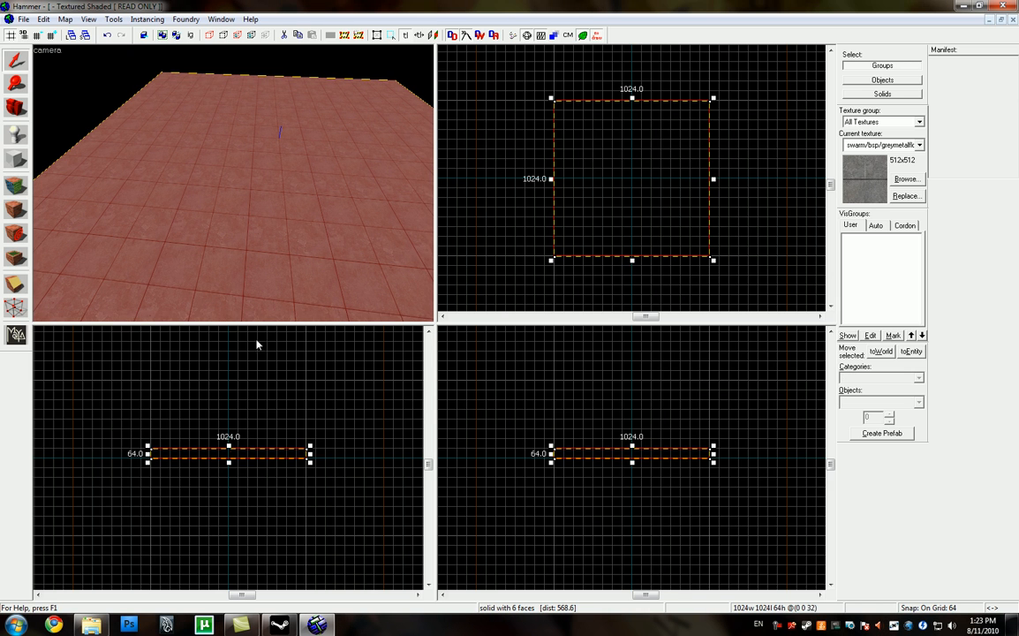
pyautogui.moveTo(240, 451); pyautogui.dragTo(229, 466)
pyautogui.click(36, 34)
# Step: Examine the thinned floor slab from several angles in the 3D camera view
pyautogui.press('z')
pyautogui.press('d')
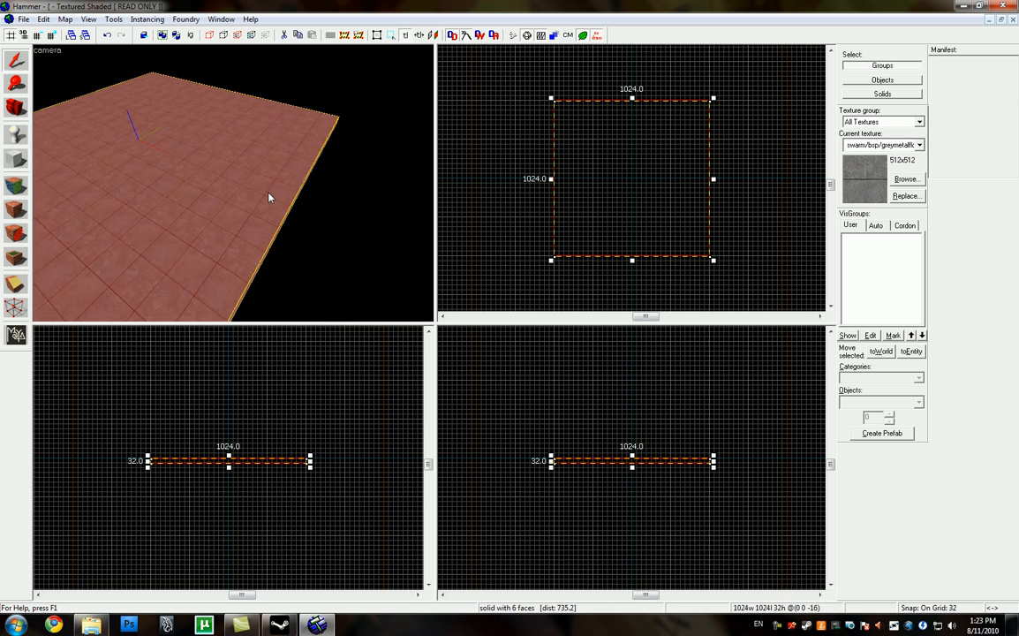
pyautogui.press('w')
pyautogui.press('d')
pyautogui.press('a')
pyautogui.press('d')
pyautogui.press('d')
pyautogui.press('z')
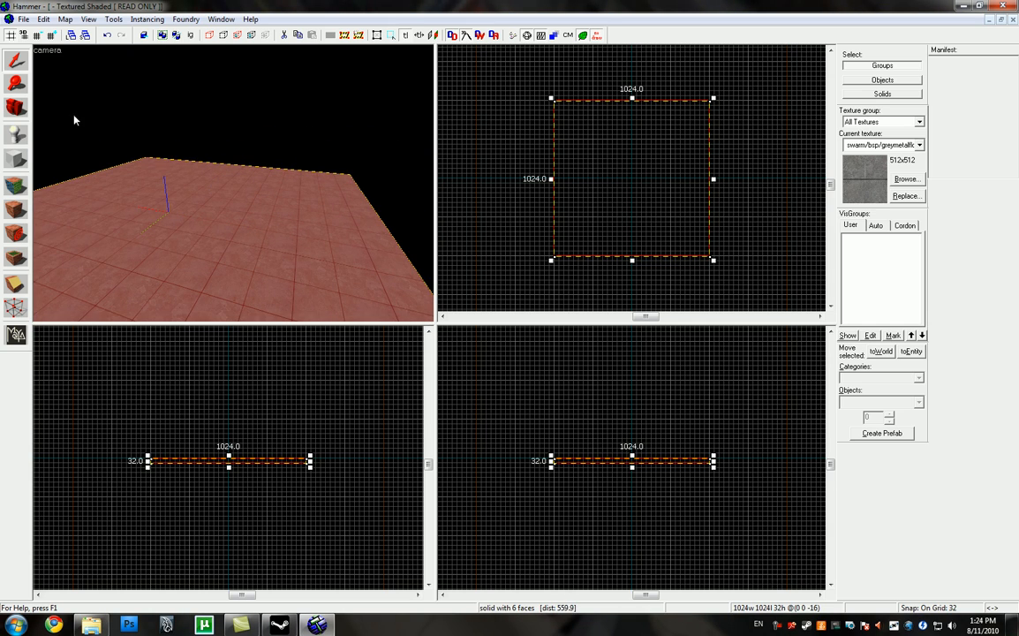
# Step: Prepare the Block tool for the walls, filtering textures for "wall" and choosing concrete/concretewall010a
pyautogui.click(15, 159)
pyautogui.click(906, 181)
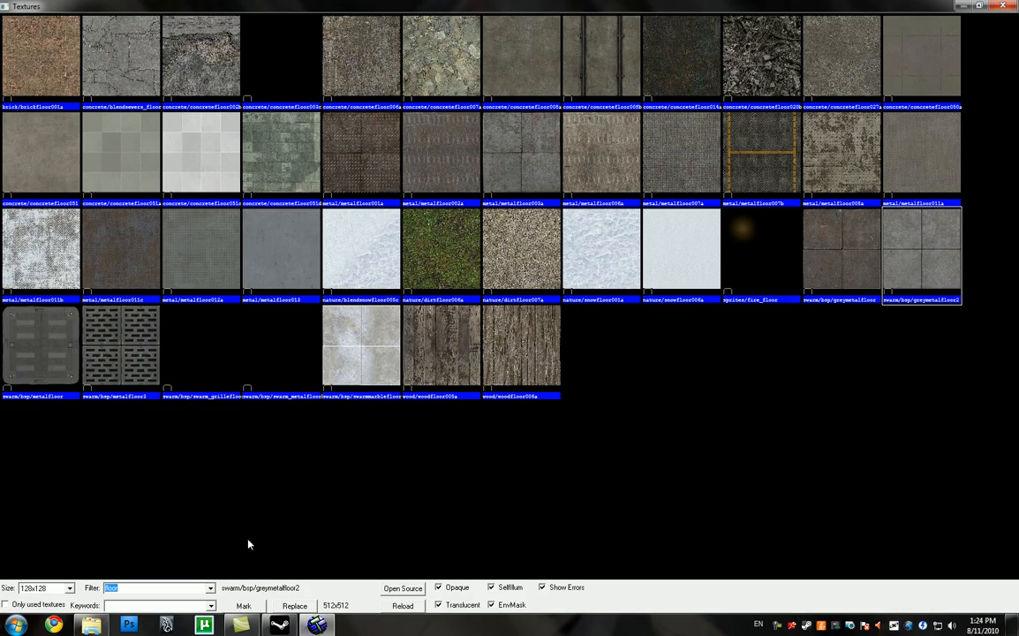
pyautogui.write('wall')
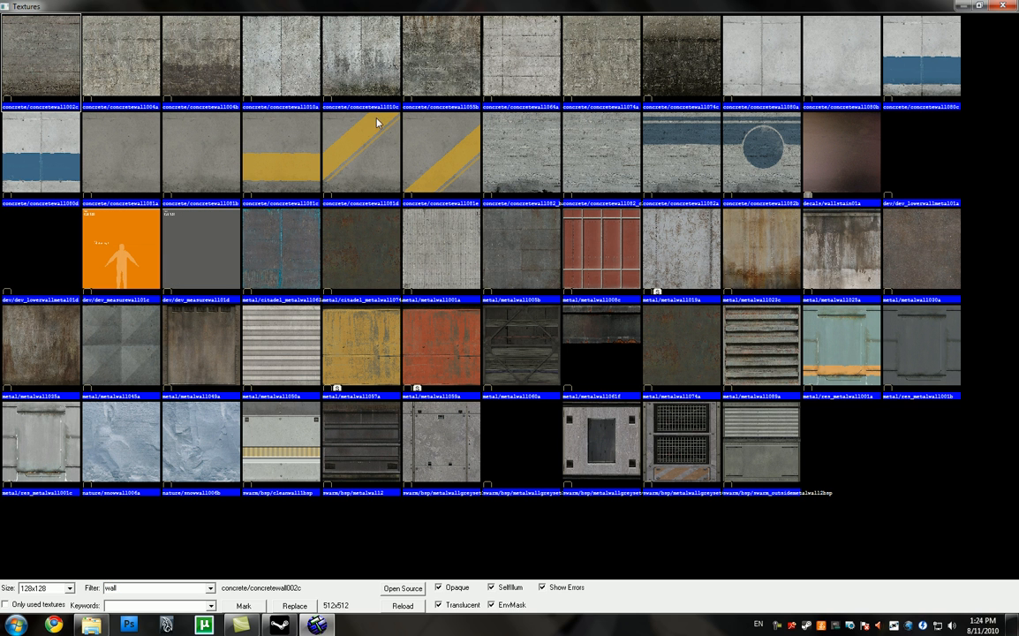
pyautogui.doubleClick(292, 53)
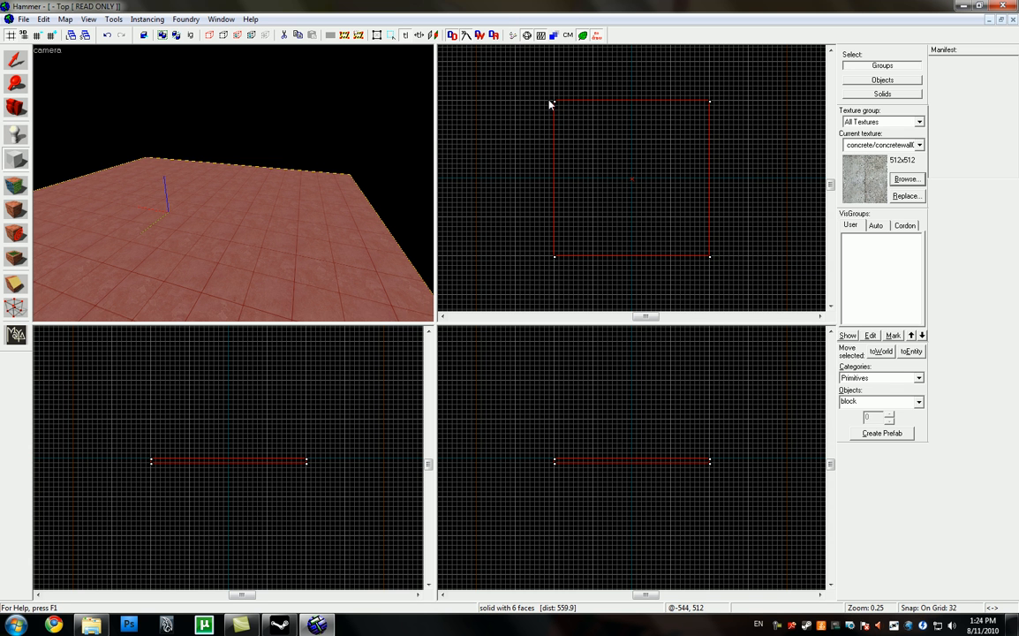
# Step: Create a wall block 32 wide, 1088 long and 256 high, standing along the outside of the floor's west (negative X) edge
pyautogui.moveTo(549, 99); pyautogui.dragTo(552, 259)
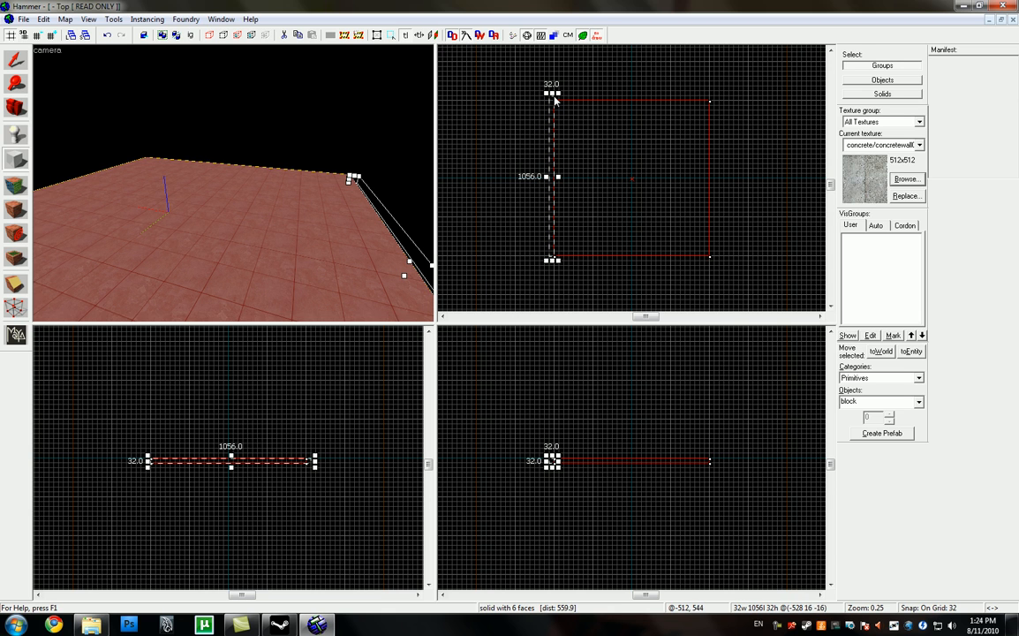
pyautogui.moveTo(551, 261); pyautogui.dragTo(551, 267)
pyautogui.scroll(2, 563, 258)
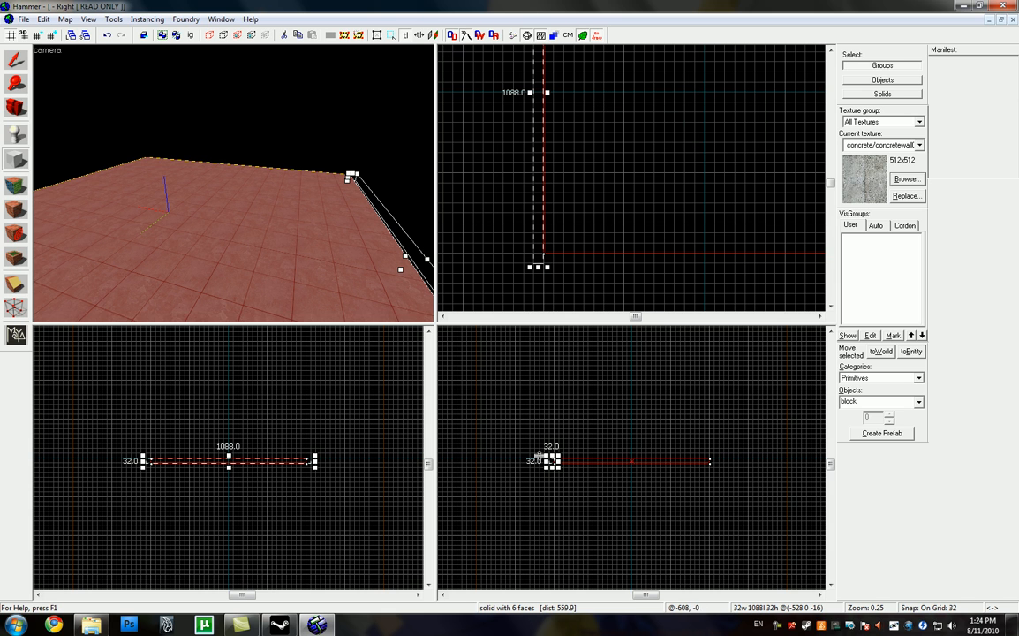
pyautogui.scroll(2, 551, 462)
pyautogui.moveTo(550, 467); pyautogui.dragTo(548, 406)
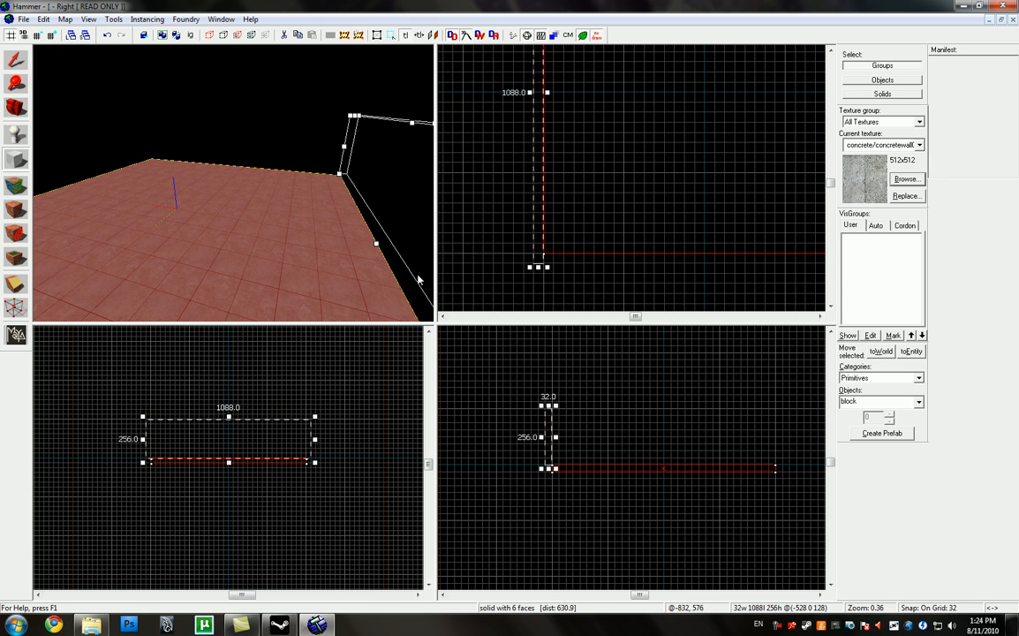
pyautogui.press('Return')
# Step: Duplicate the west wall onto the floor's opposite, east (positive X) edge
pyautogui.press('d')
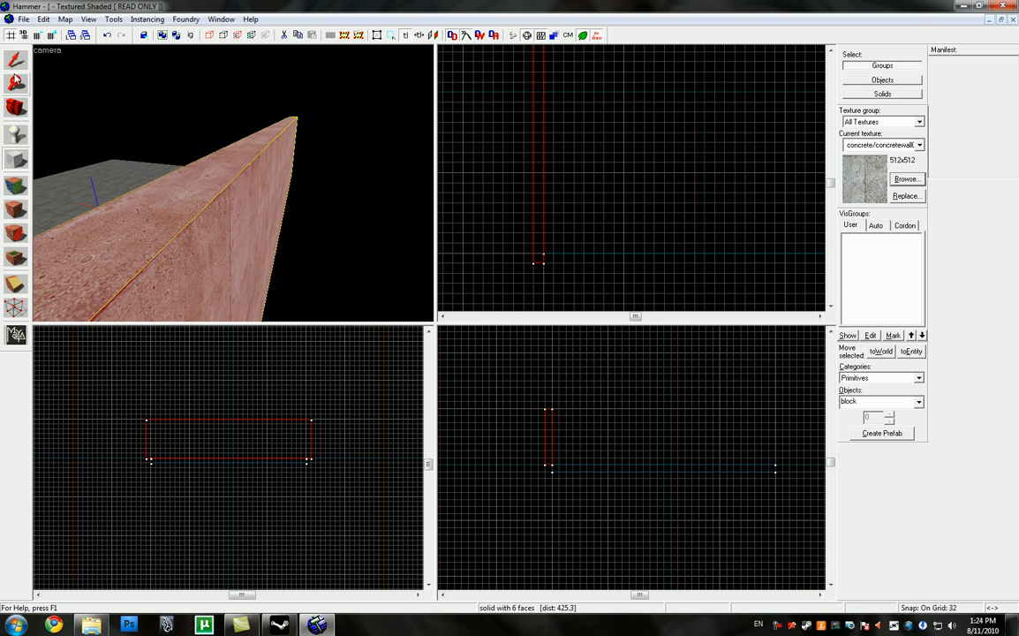
pyautogui.click(15, 61)
pyautogui.scroll(-3, 522, 186)
pyautogui.scroll(-5, 491, 191)
pyautogui.moveTo(531, 168)
pyautogui.keyDown('shift'); pyautogui.mouseDown()
pyautogui.moveTo(491, 191)
pyautogui.moveTo(615, 172)
pyautogui.moveTo(613, 185)
pyautogui.mouseUp(); pyautogui.keyUp('shift')
pyautogui.scroll(4, 557, 175)
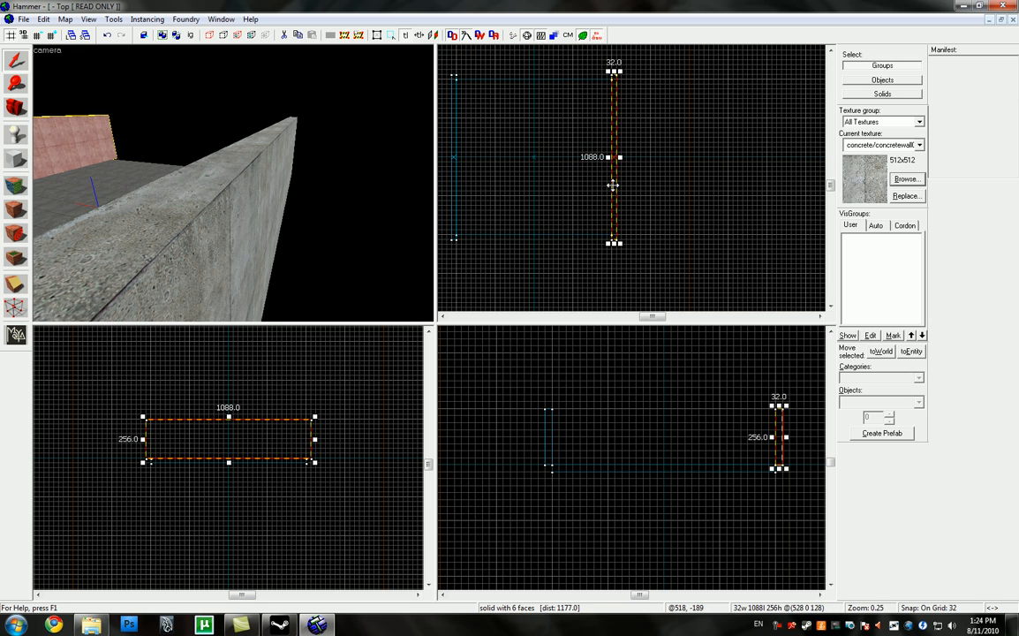
# Step: Create a south wall 1024 long, 32 thick and 256 high, closing the gap between the two side walls
pyautogui.press('a')
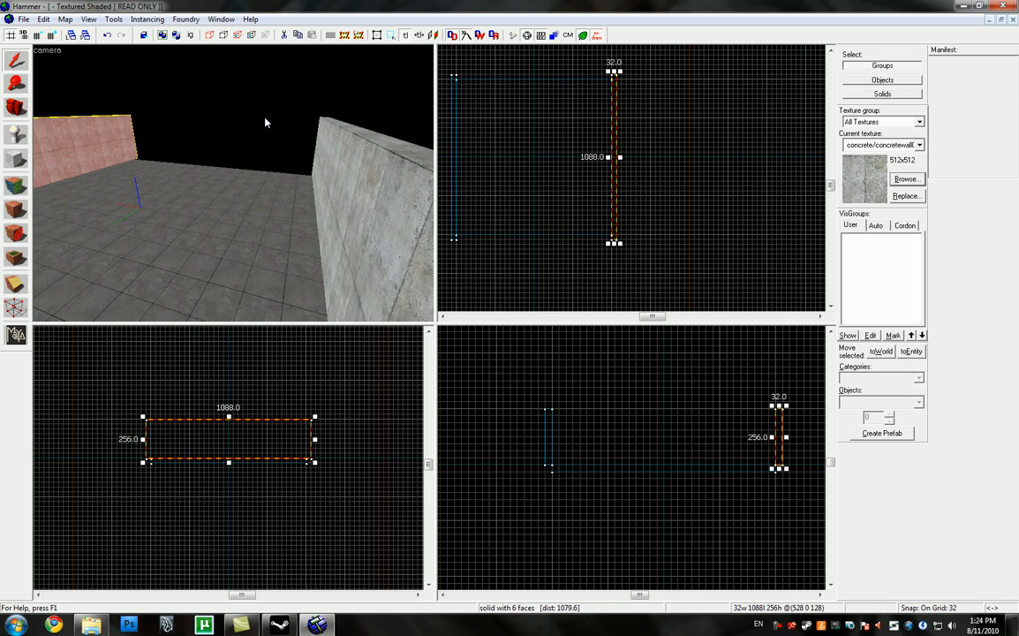
pyautogui.press('w')
pyautogui.press('w')
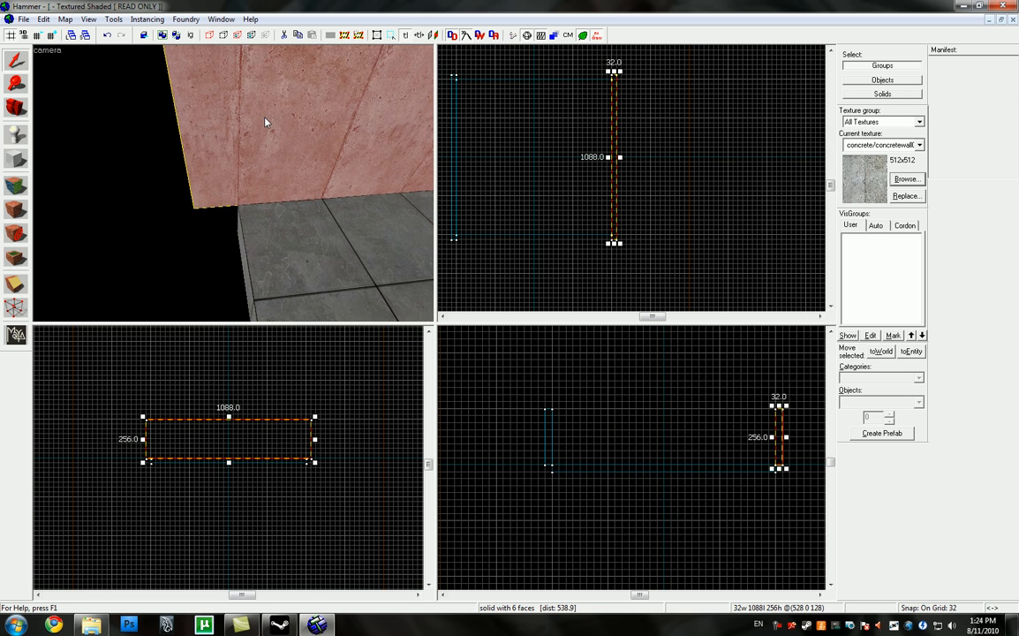
pyautogui.press('w')
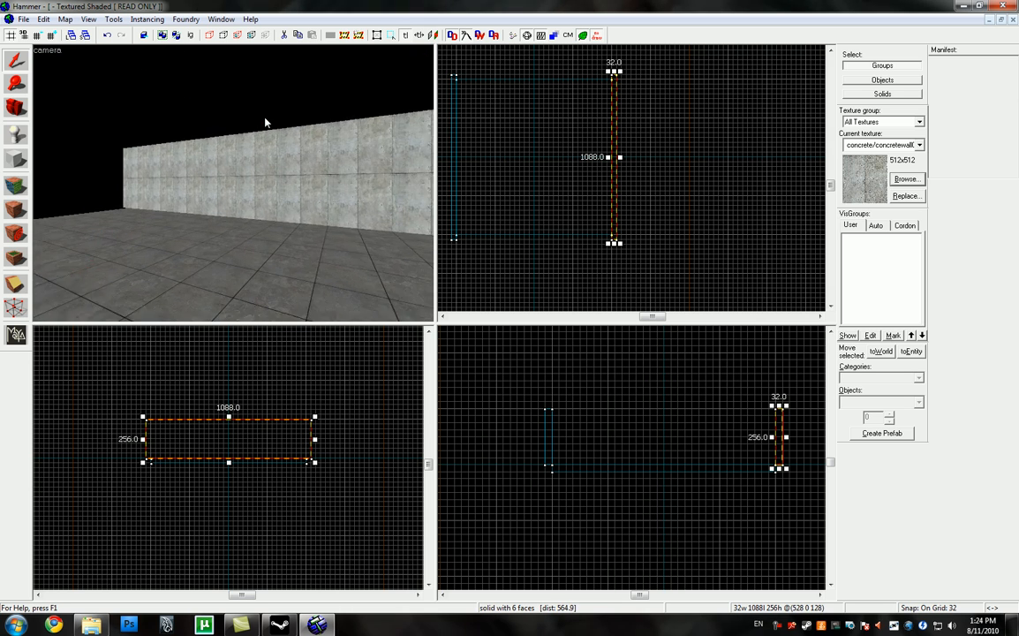
pyautogui.press('s')
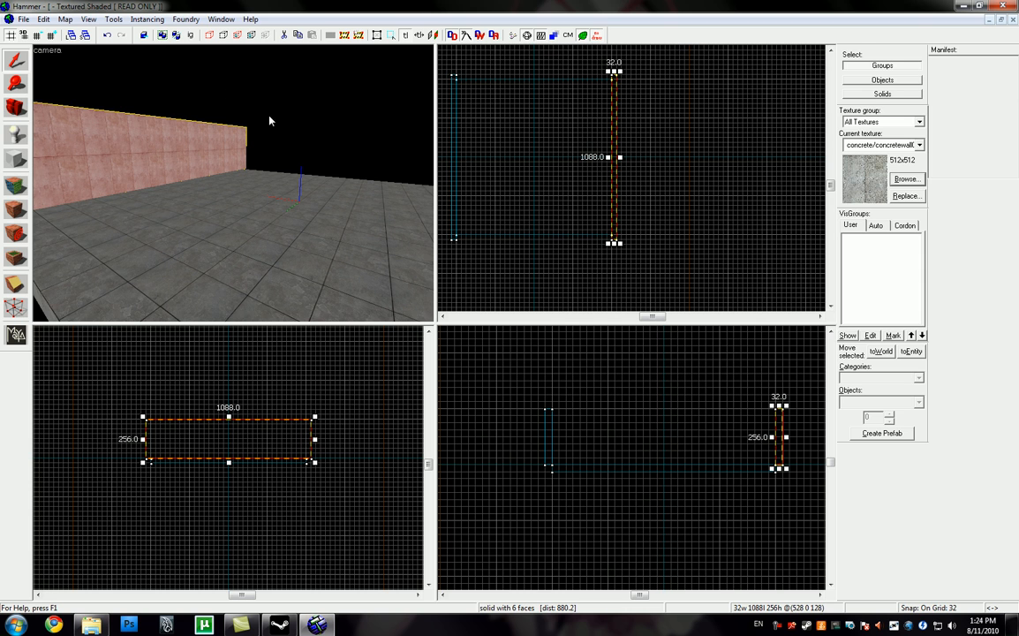
pyautogui.click(15, 159)
pyautogui.scroll(1, 538, 222)
pyautogui.moveTo(441, 241); pyautogui.dragTo(629, 247)
pyautogui.scroll(-4, 631, 269)
pyautogui.press('Return')
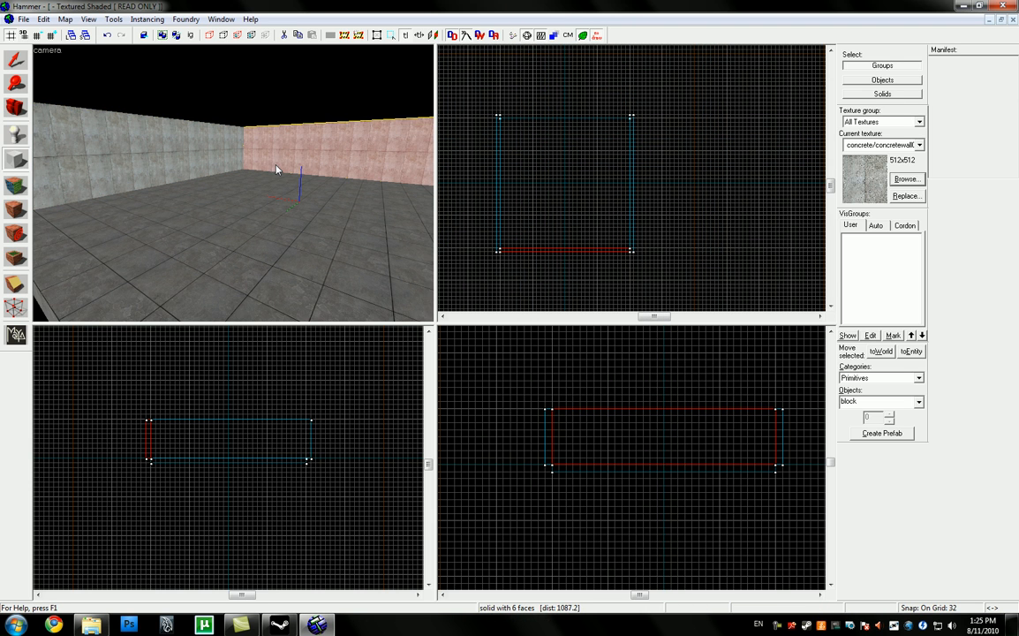
# Step: Duplicate the south wall onto the floor's north edge and check the enclosed room in the 3D camera view
pyautogui.click(15, 59)
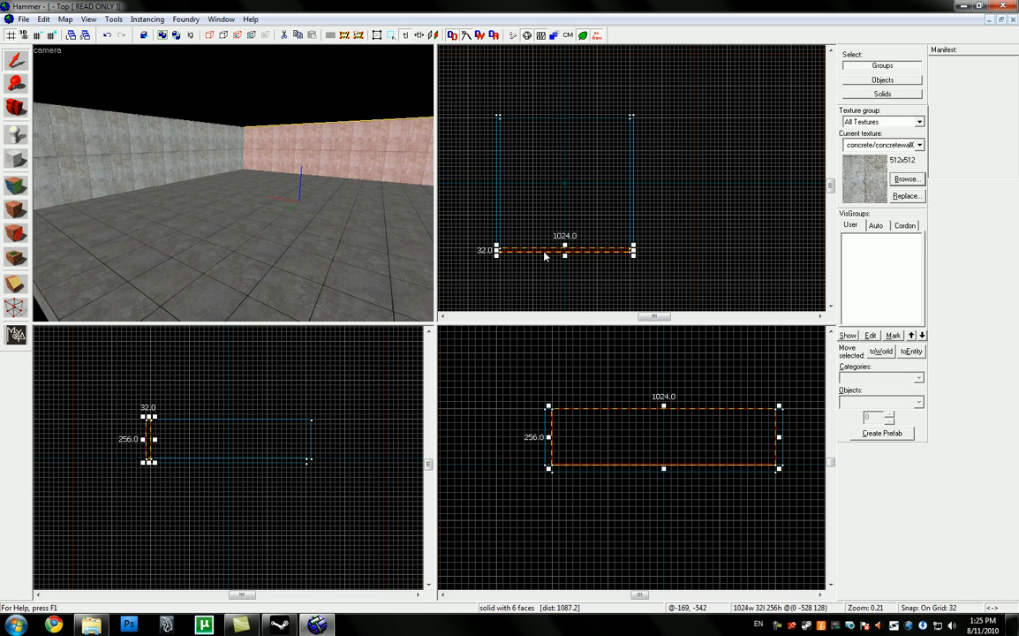
pyautogui.moveTo(542, 244); pyautogui.dragTo(541, 111)
pyautogui.press('z')
pyautogui.press('s')
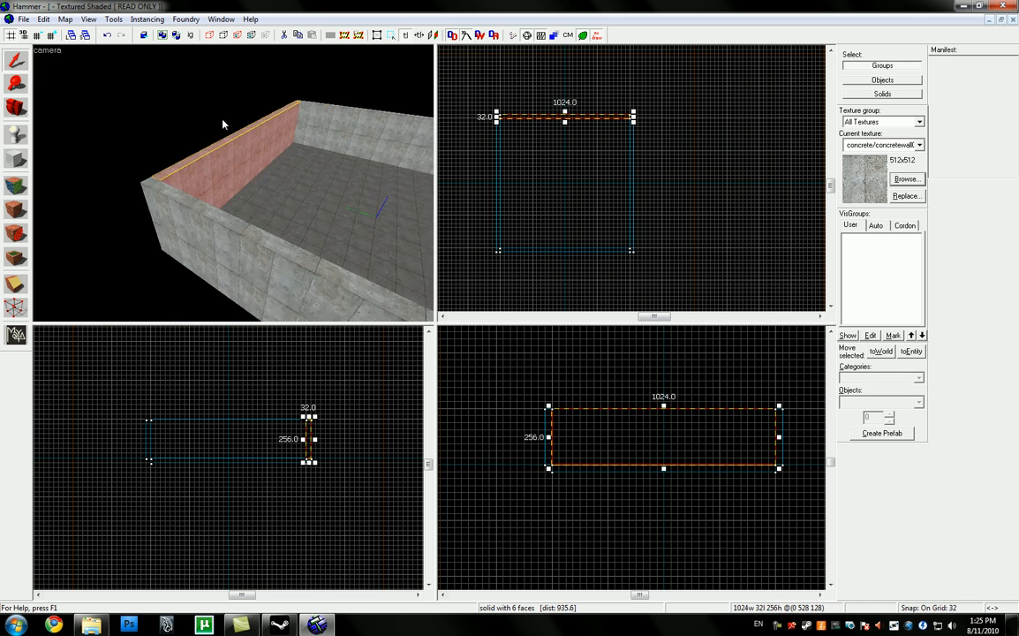
pyautogui.press('w')
pyautogui.press('d')
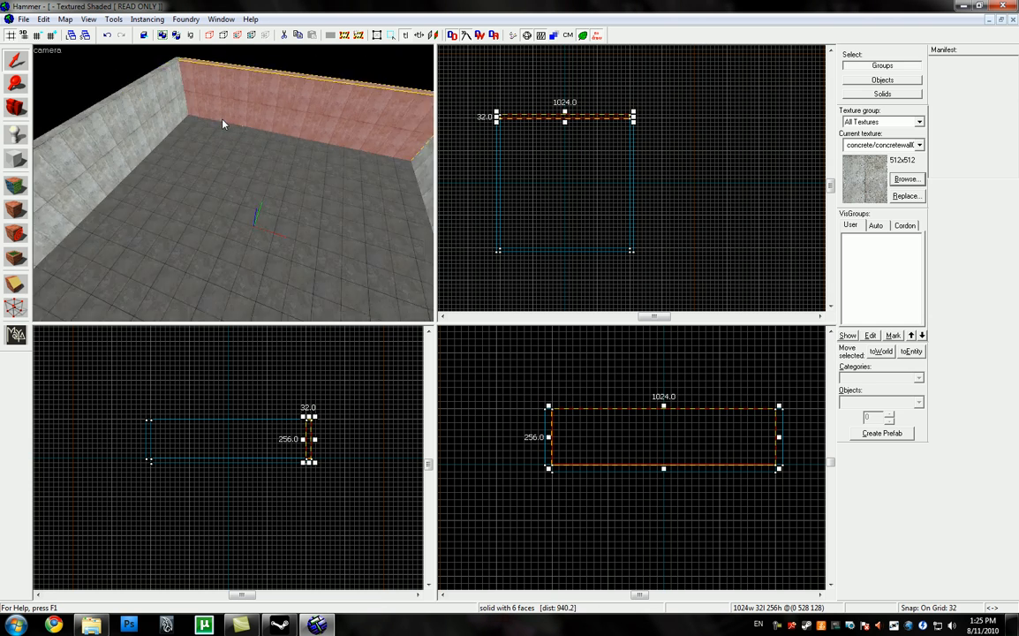
pyautogui.press('w')
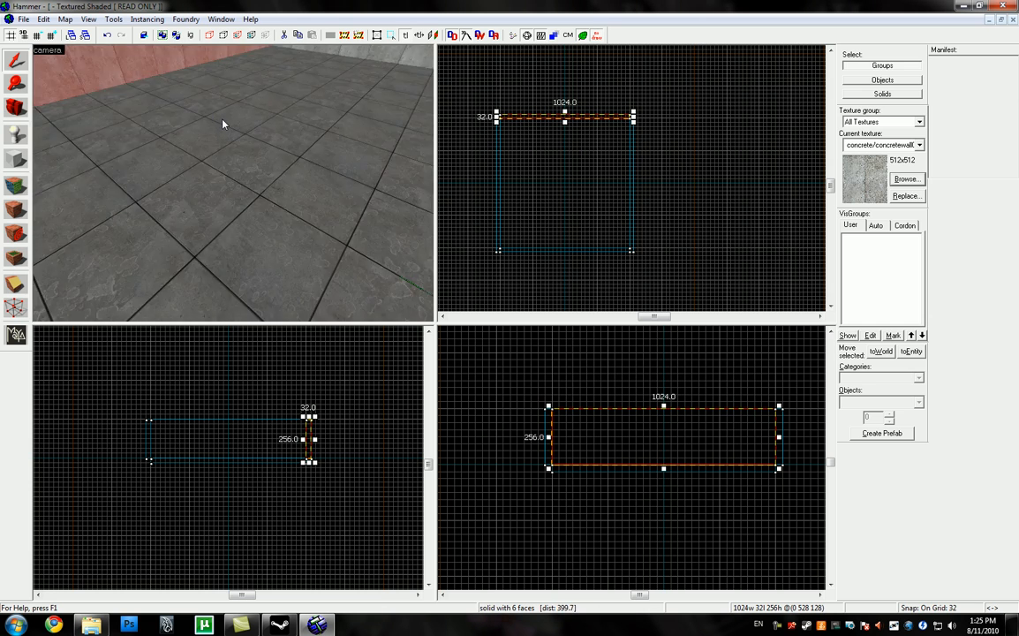
pyautogui.press('s')
pyautogui.press('z')
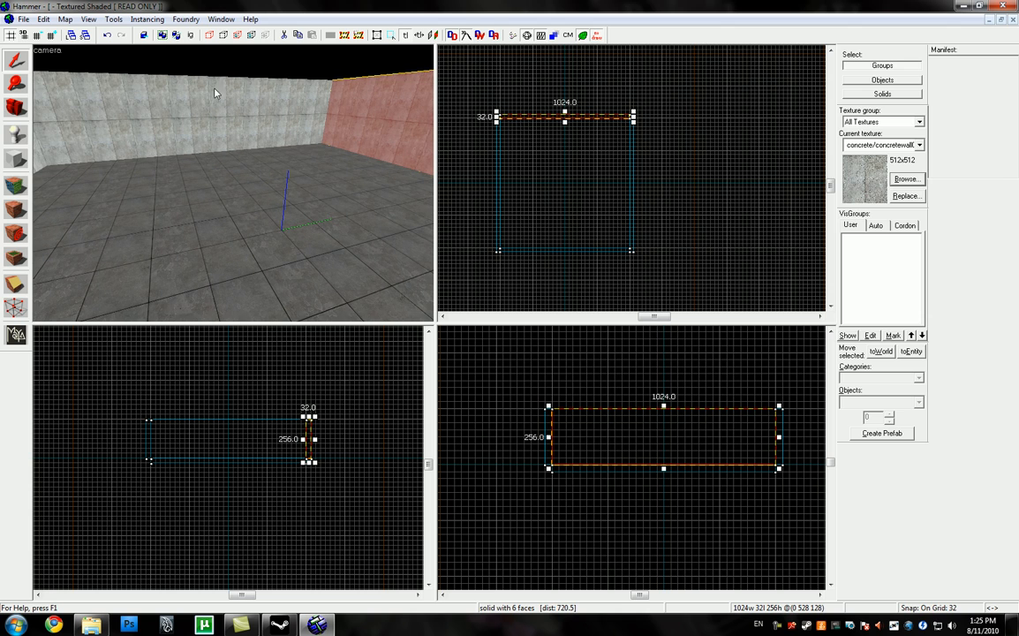
# Step: Place an info_player_start entity on the floor inside the room
pyautogui.click(16, 134)
pyautogui.click(15, 133)
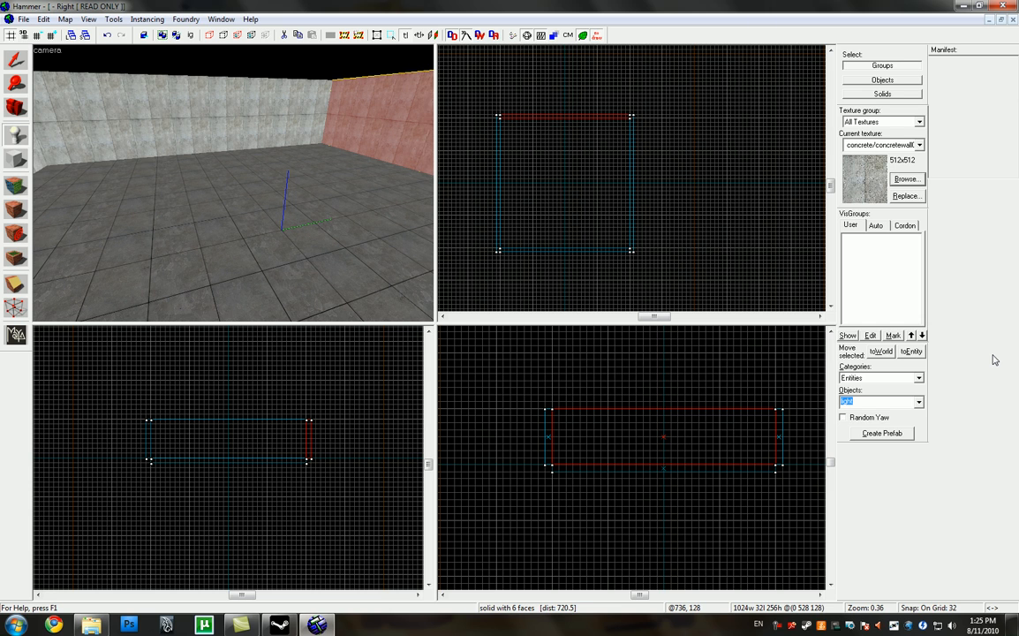
pyautogui.write('info')
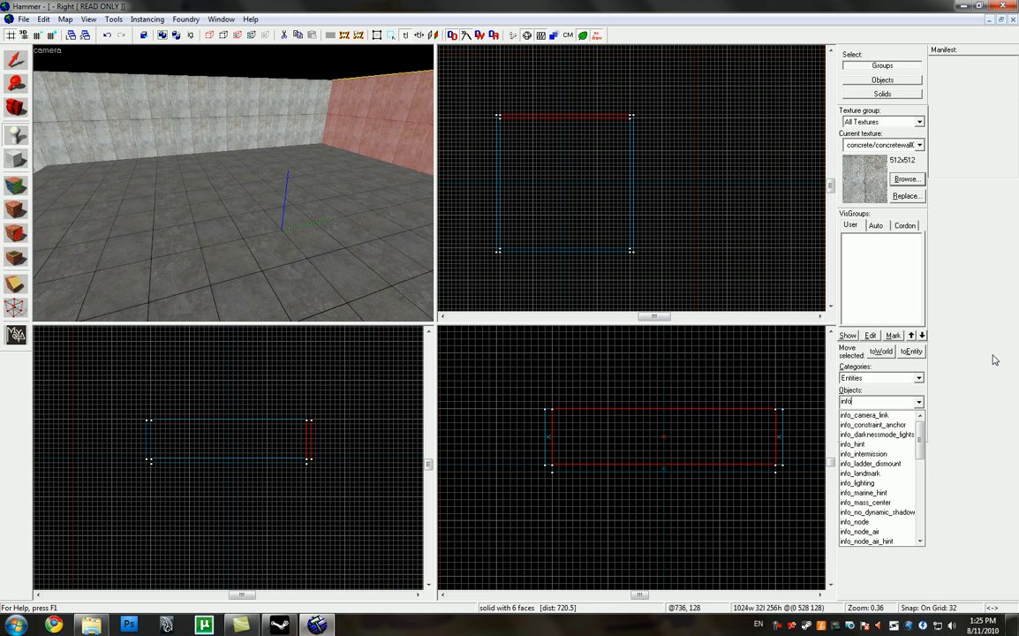
pyautogui.write('_player_start')
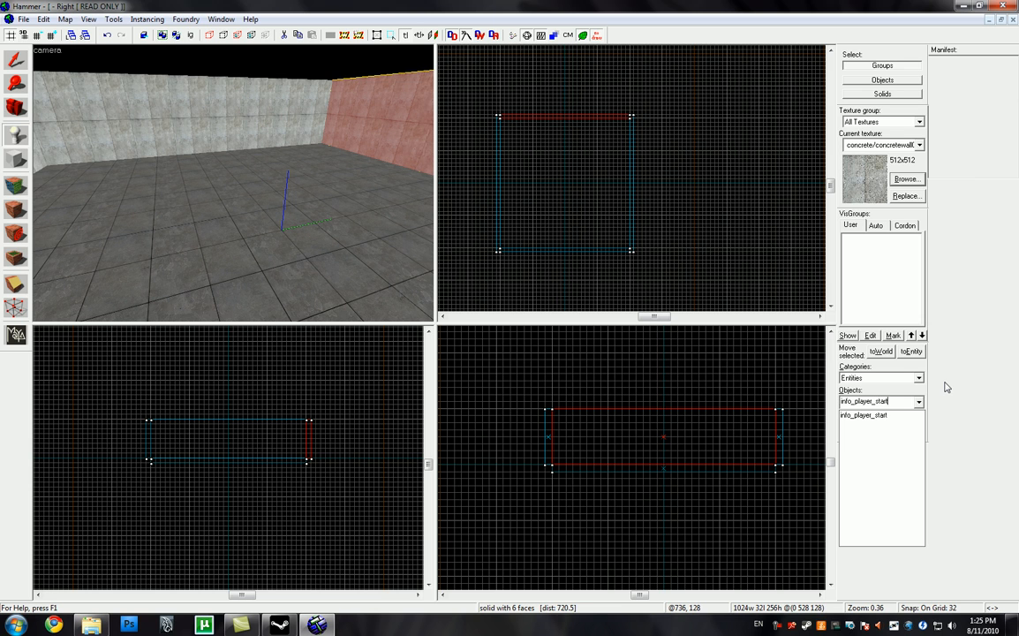
pyautogui.press('Return')
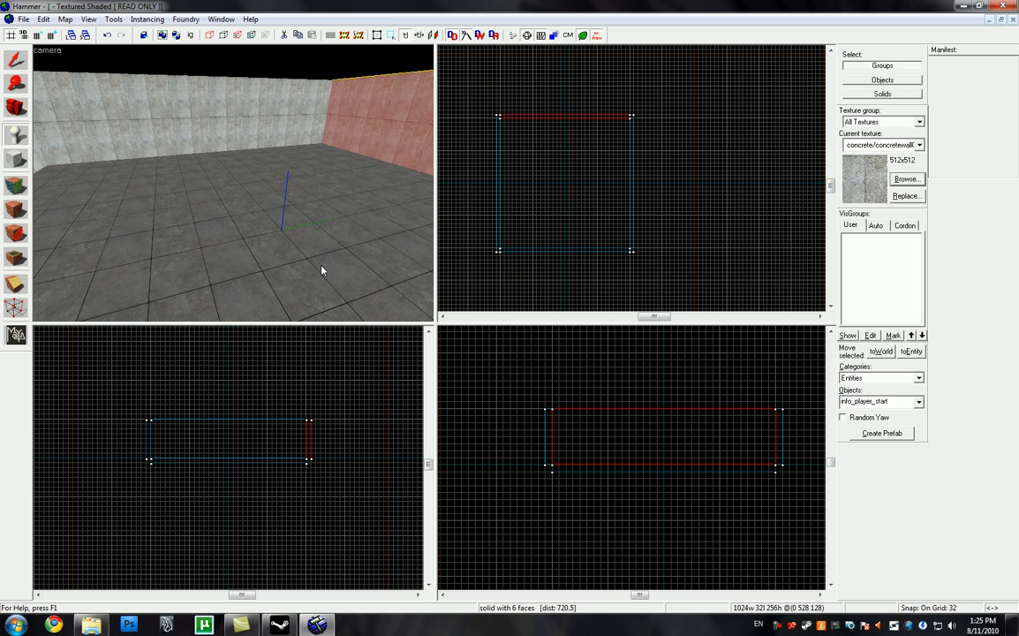
pyautogui.press('z')
pyautogui.press('d')
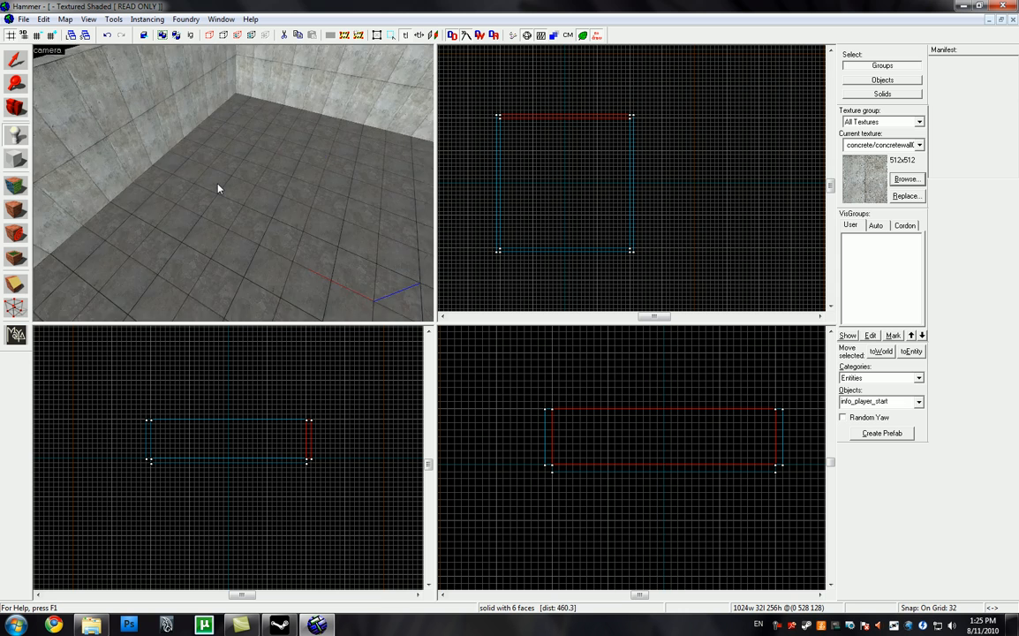
pyautogui.press('a')
pyautogui.press('z')
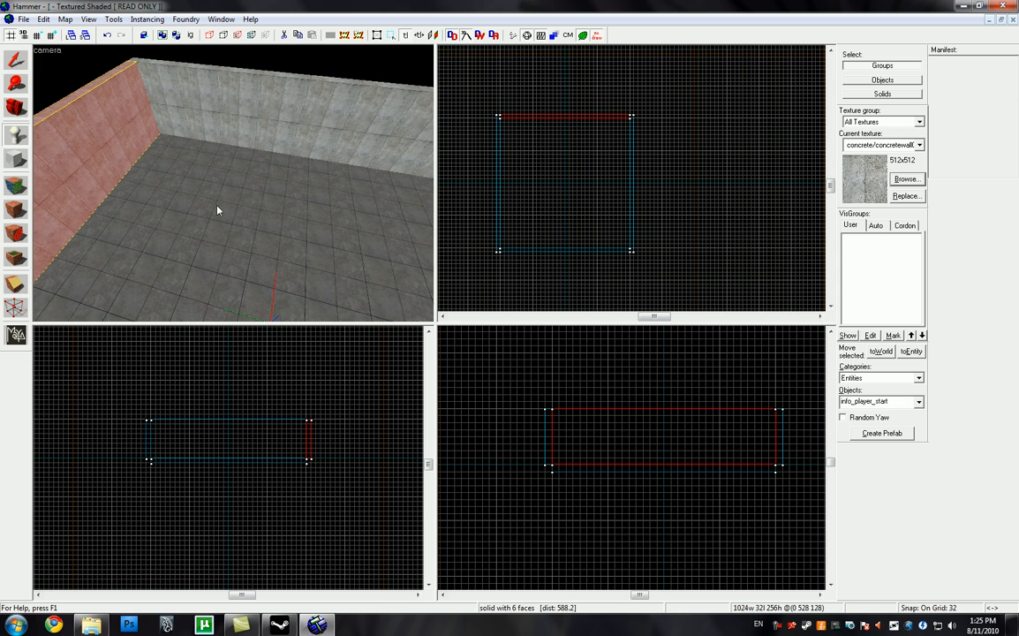
pyautogui.click(209, 182)
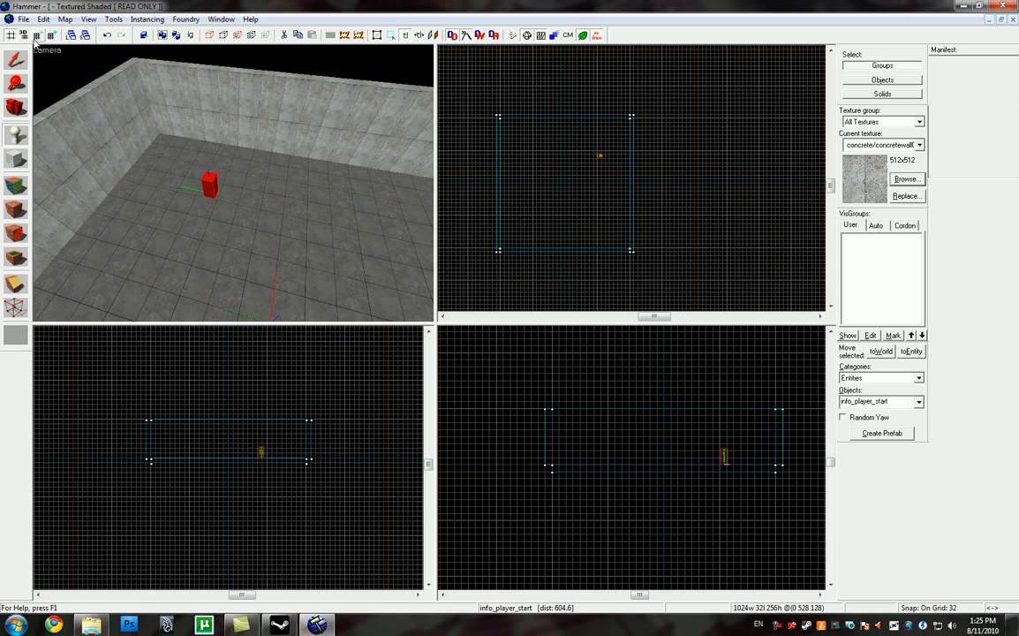
# Step: Move the player start to X 0, Y -256, centred in the southern half of the room
pyautogui.click(16, 58)
pyautogui.scroll(4, 572, 118)
pyautogui.moveTo(573, 118); pyautogui.dragTo(536, 176)
pyautogui.scroll(-4, 552, 110)
pyautogui.scroll(9, 534, 169)
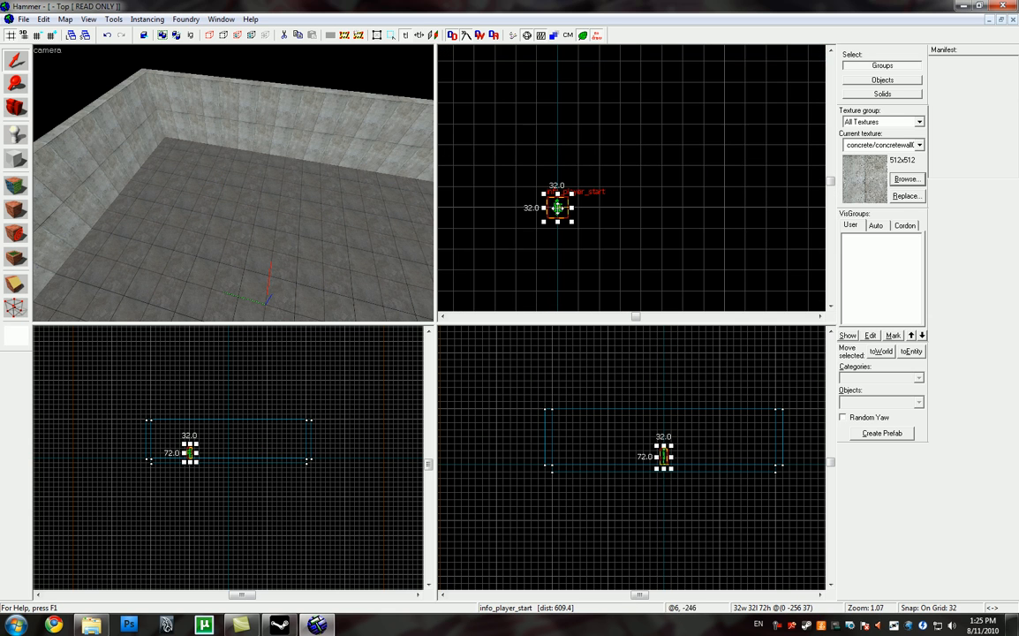
# Step: Rotate the player start in the top view so it faces north, and check it in the 3D camera view
pyautogui.click(558, 207)
pyautogui.scroll(4, 546, 234)
pyautogui.moveTo(594, 158); pyautogui.dragTo(529, 141)
pyautogui.scroll(9, 574, 172)
pyautogui.scroll(-17, 564, 107)
pyautogui.scroll(-2, 280, 159)
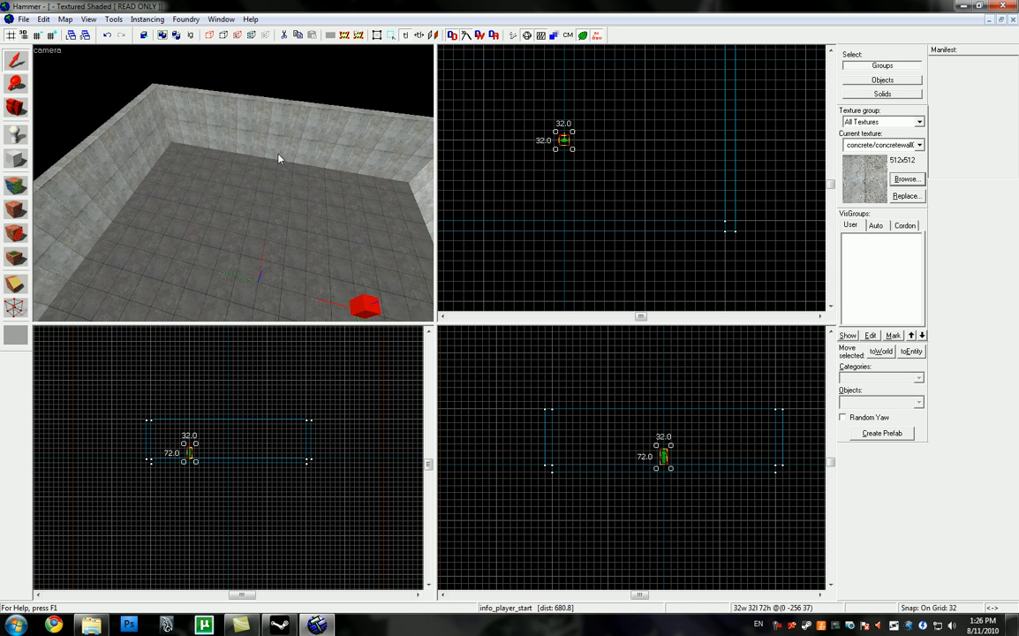
pyautogui.press('w')
pyautogui.press('s')
pyautogui.press('w')
pyautogui.press('a')
pyautogui.press('z')
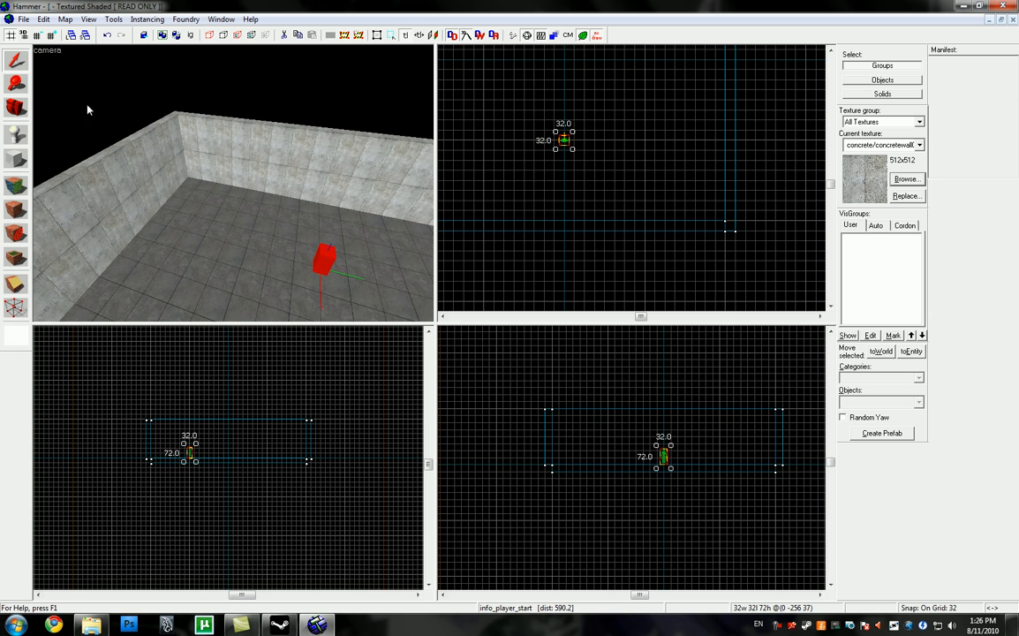
# Step: Set the entity type for placement to light
pyautogui.click(13, 134)
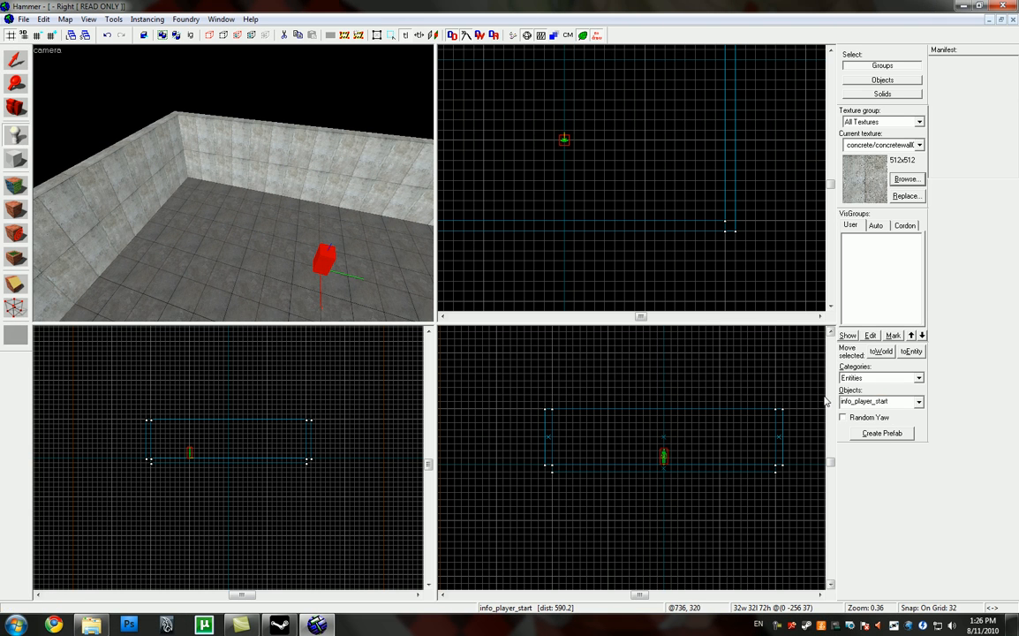
pyautogui.click(901, 403)
pyautogui.write('light')
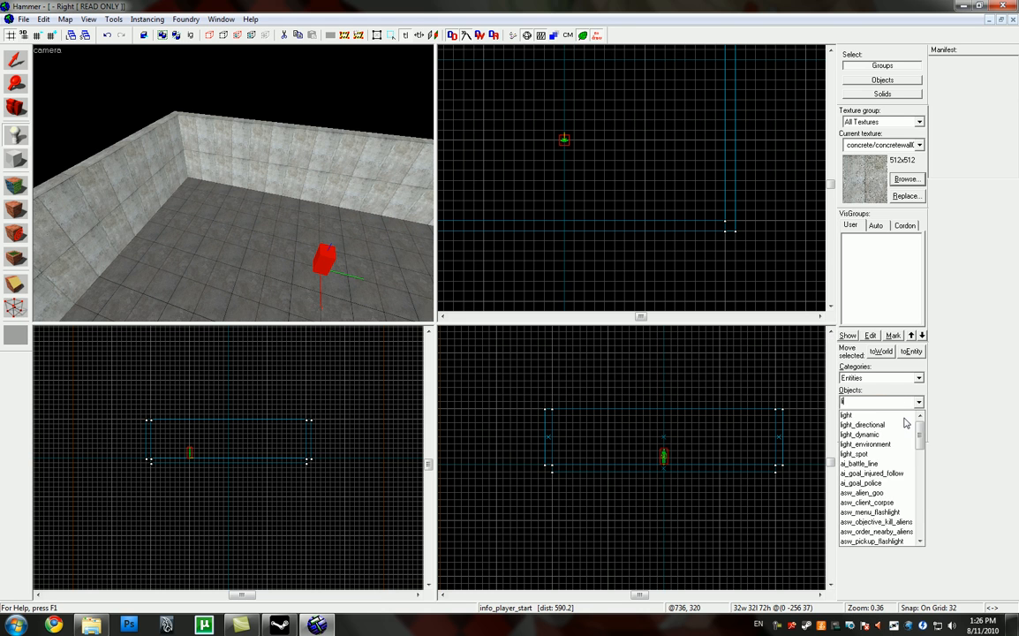
pyautogui.press('Return')
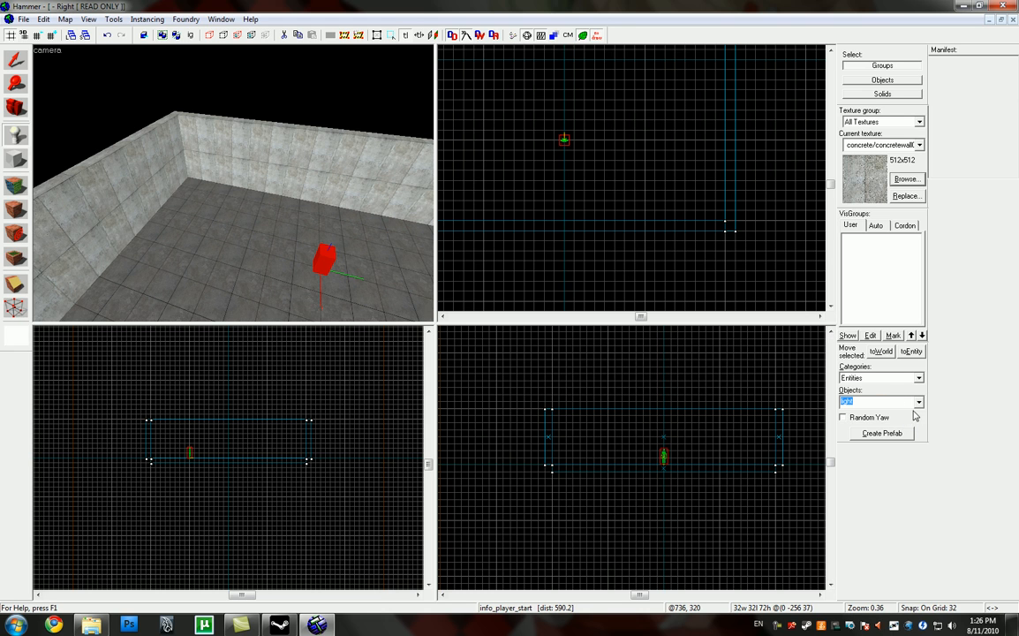
pyautogui.click(918, 403)
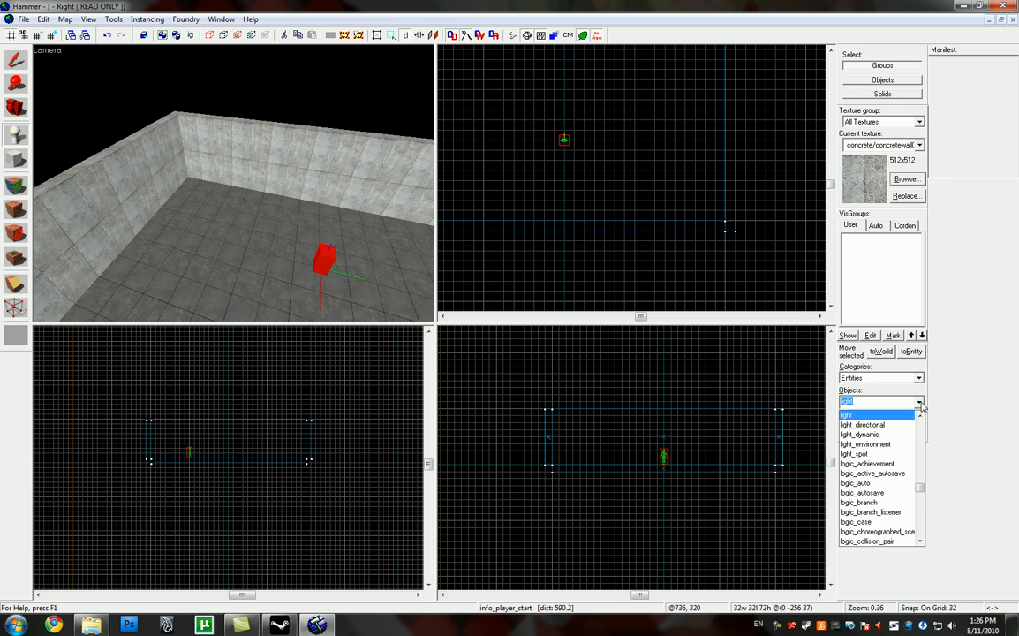
pyautogui.click(919, 404)
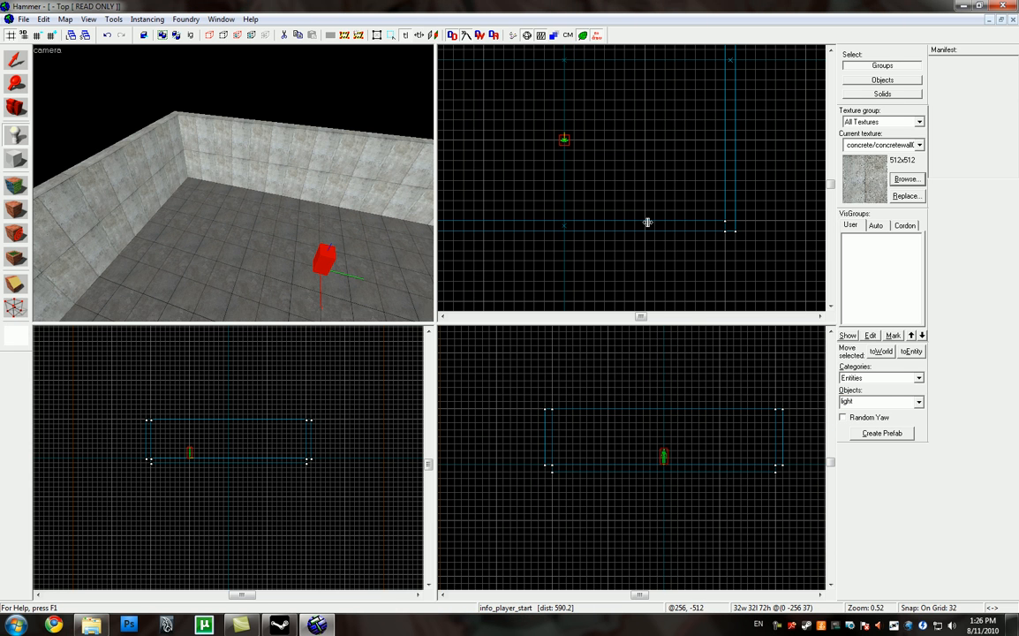
pyautogui.scroll(-6, 643, 176)
pyautogui.scroll(7, 655, 221)
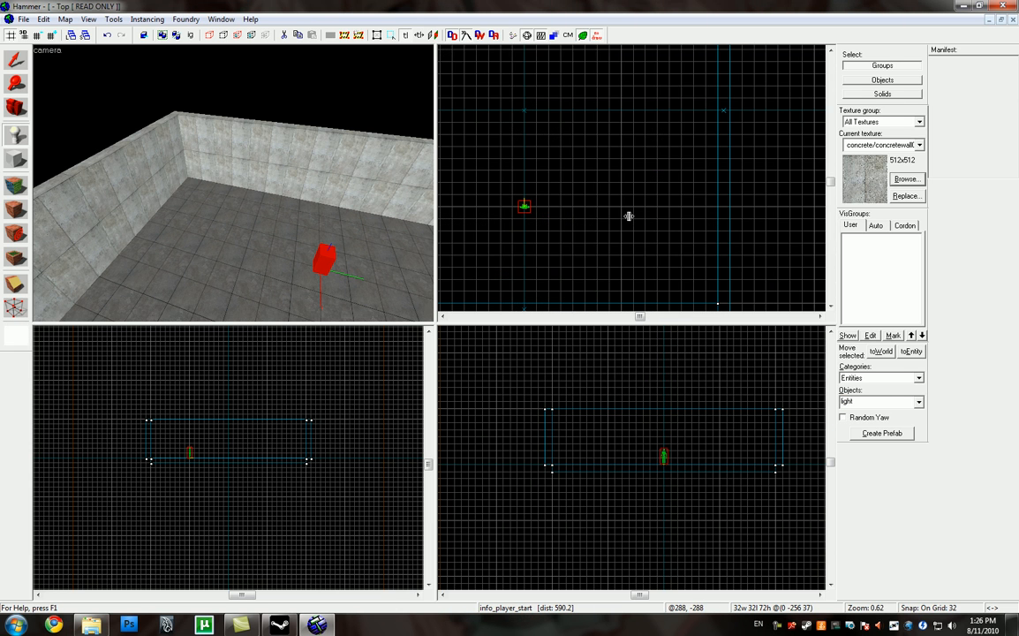
# Step: Create the light entity at X 256, Y -256 and a height of 256, level with the tops of the walls
pyautogui.click(624, 209)
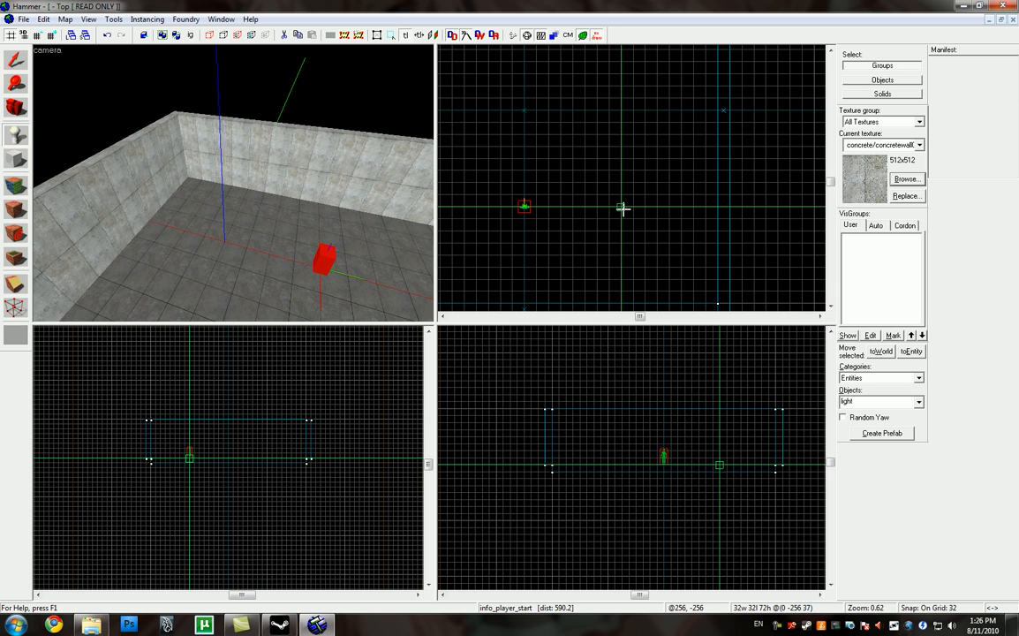
pyautogui.scroll(2, 730, 432)
pyautogui.click(704, 403)
pyautogui.press('d')
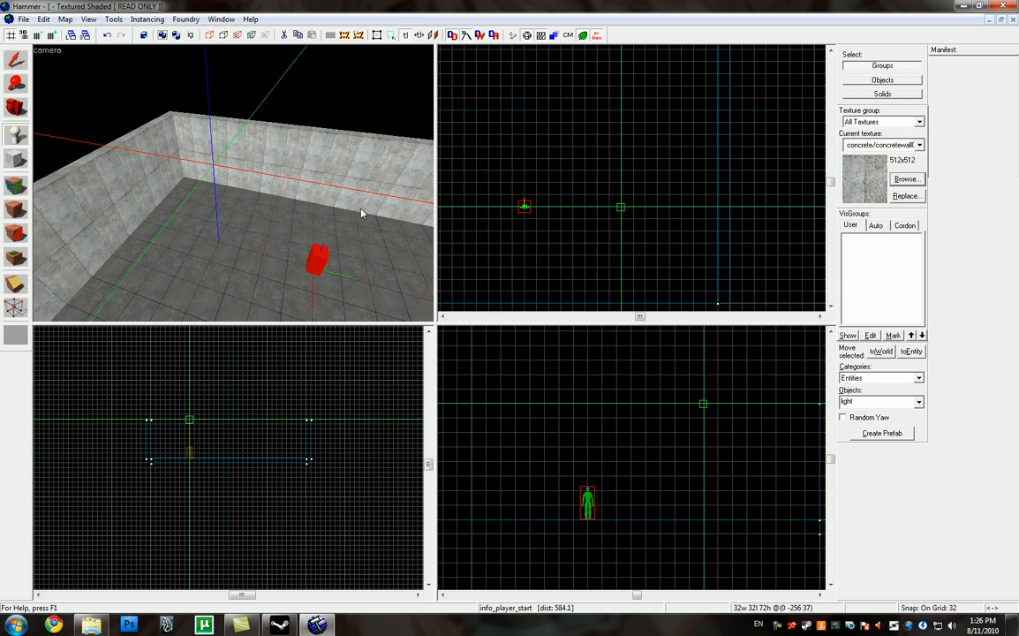
pyautogui.press('w')
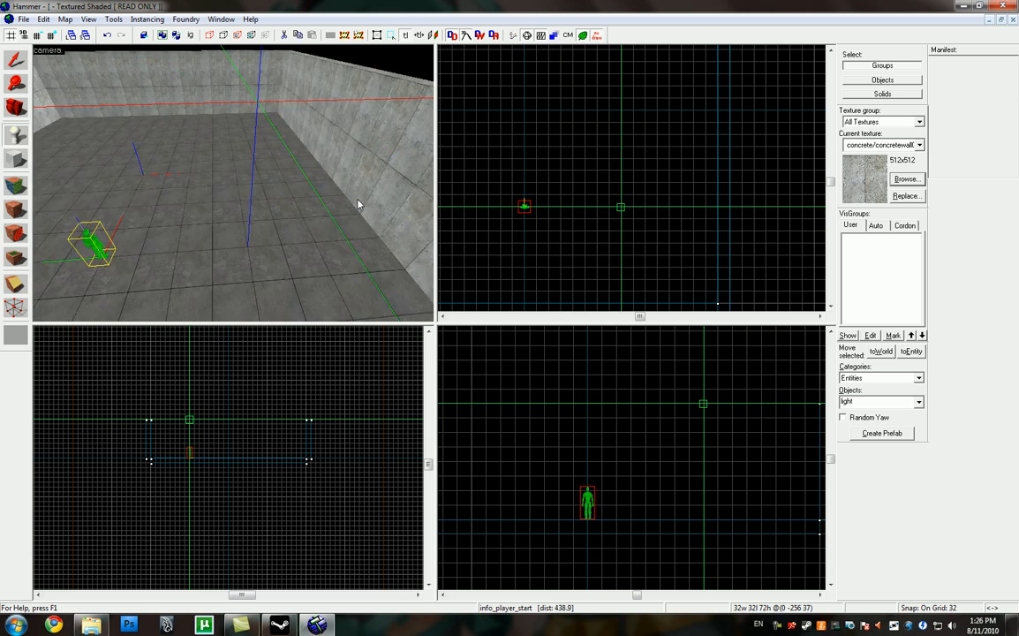
pyautogui.press('s')
pyautogui.press('w')
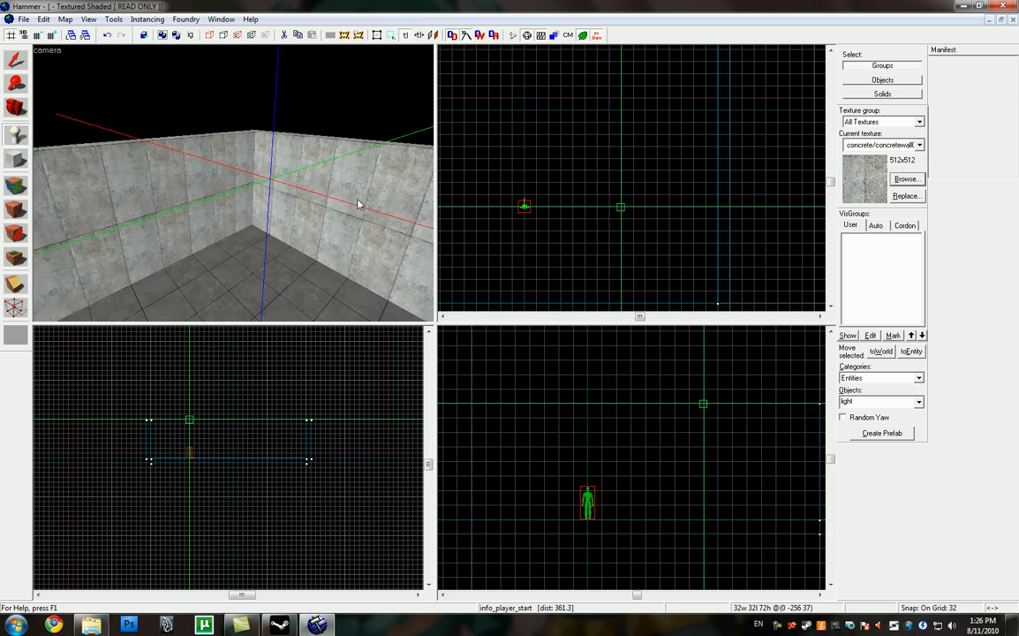
pyautogui.press('s')
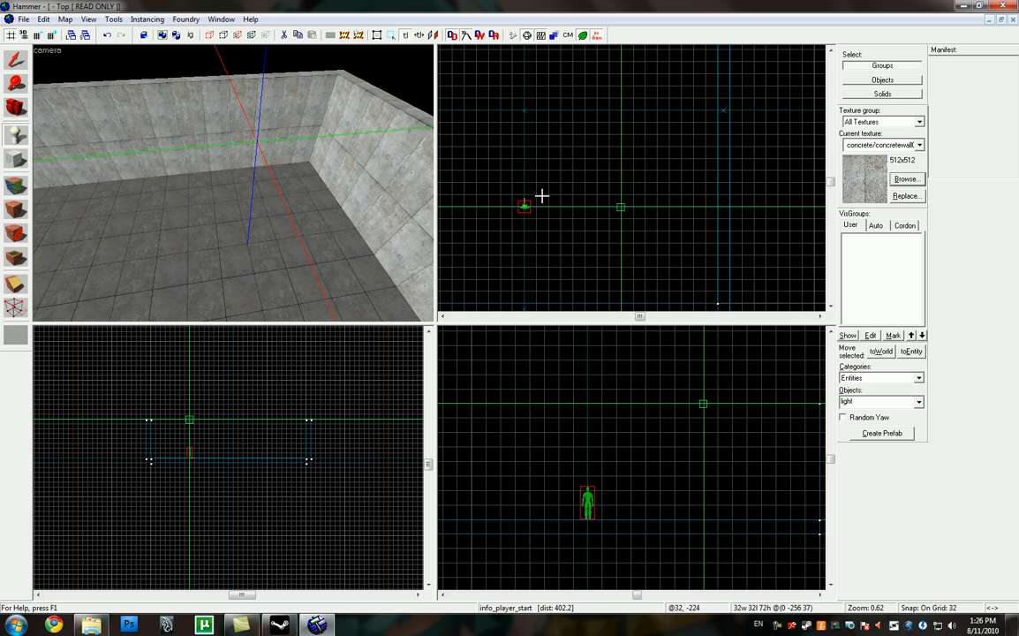
pyautogui.press('Return')
# Step: Select the new light and open its object properties
pyautogui.hotkey('shift', 's')
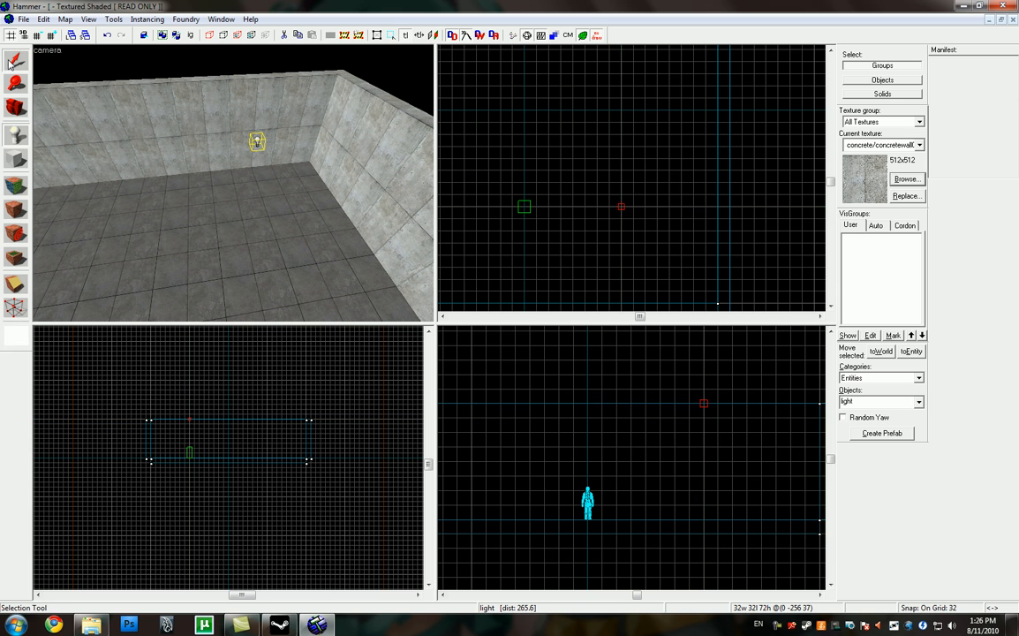
pyautogui.press('w')
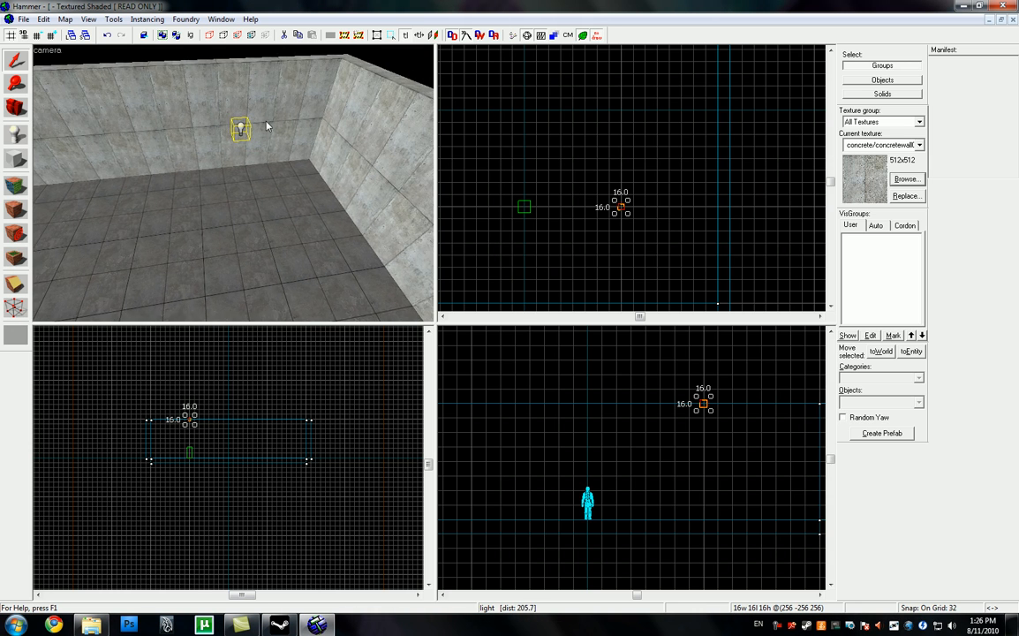
pyautogui.press('w')
pyautogui.press('Up')
pyautogui.press('a')
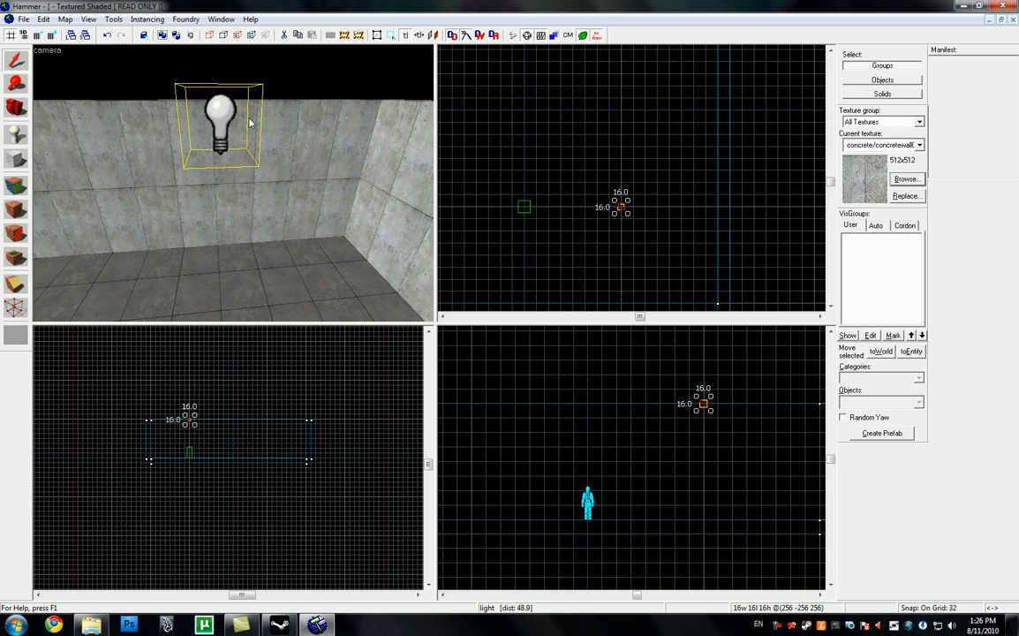
pyautogui.doubleClick(221, 136)
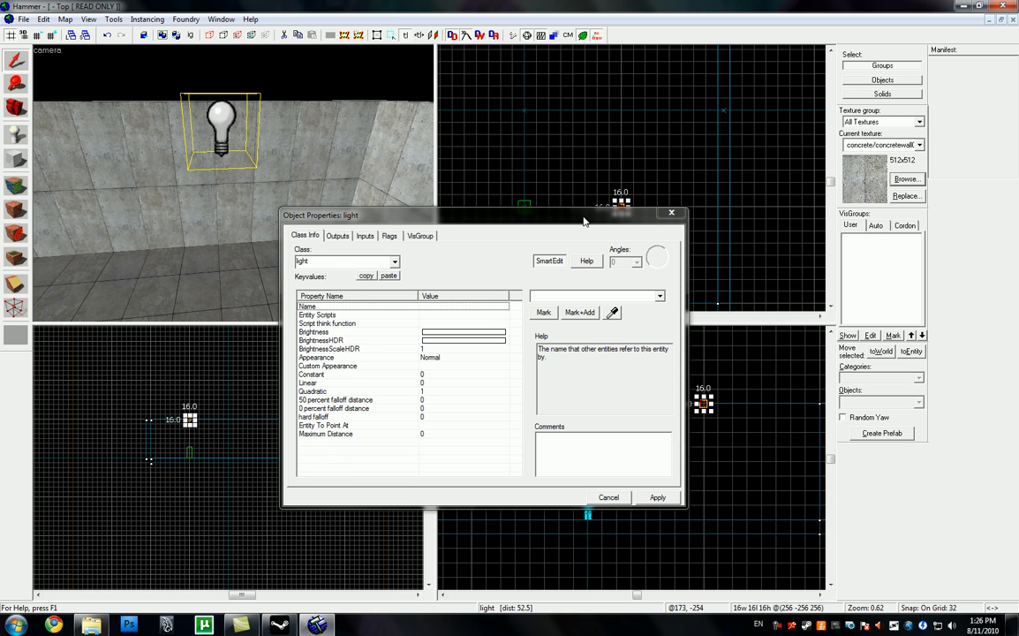
pyautogui.moveTo(586, 214); pyautogui.dragTo(583, 269)
pyautogui.rightClick(618, 206)
pyautogui.rightClick(623, 207)
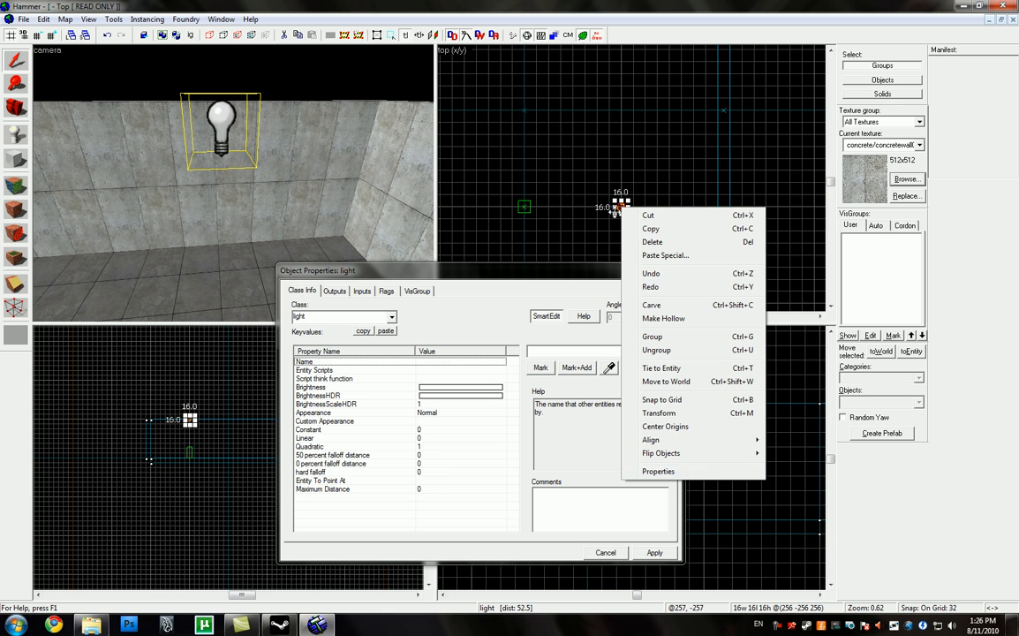
pyautogui.click(227, 133)
pyautogui.moveTo(407, 265); pyautogui.dragTo(382, 203)
# Step: Set the light's Brightness colour to grey with red, green and blue at 120, and apply it
pyautogui.click(335, 309)
pyautogui.press('Down')
pyautogui.press('Down')
pyautogui.press('Down')
pyautogui.press('Down')
pyautogui.press('Down')
pyautogui.press('Down')
pyautogui.press('Down')
pyautogui.press('Down')
pyautogui.press('Down')
pyautogui.press('Down')
pyautogui.press('Down')
pyautogui.press('Down')
pyautogui.press('Down')
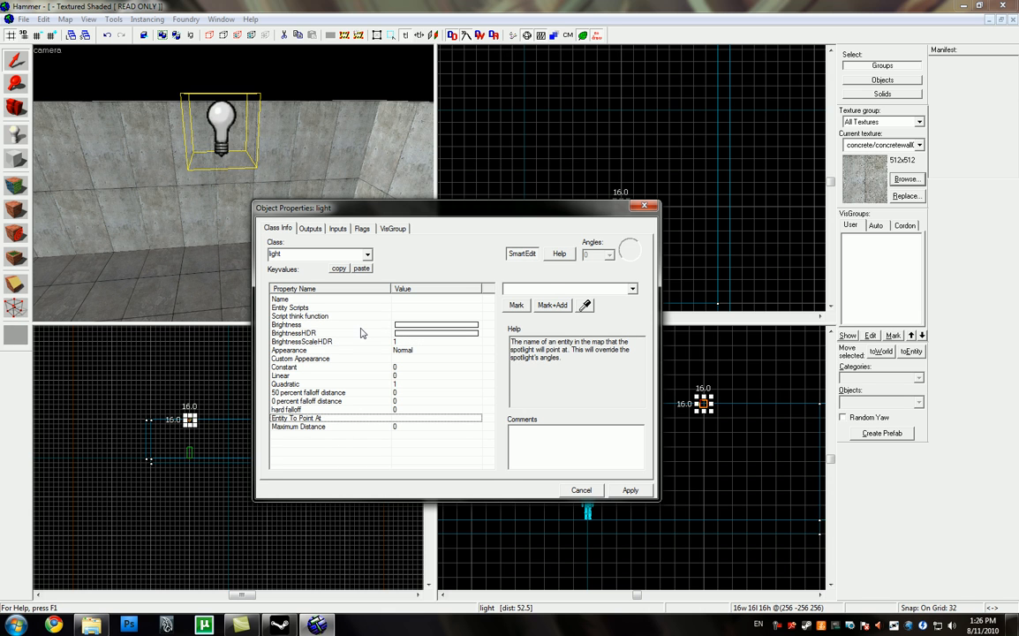
pyautogui.click(354, 326)
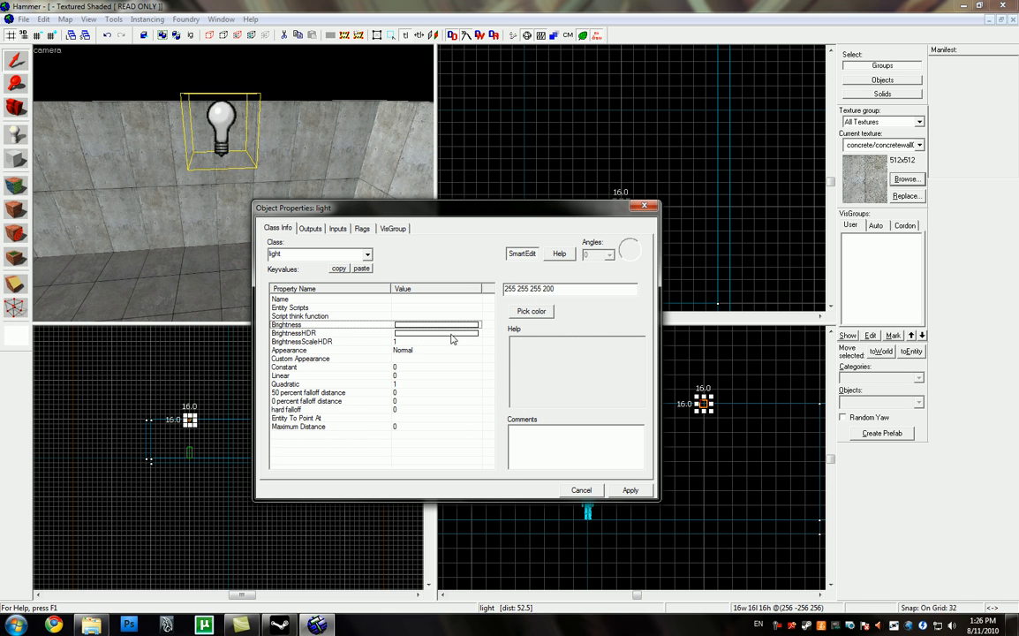
pyautogui.click(531, 313)
pyautogui.moveTo(585, 284); pyautogui.dragTo(585, 334)
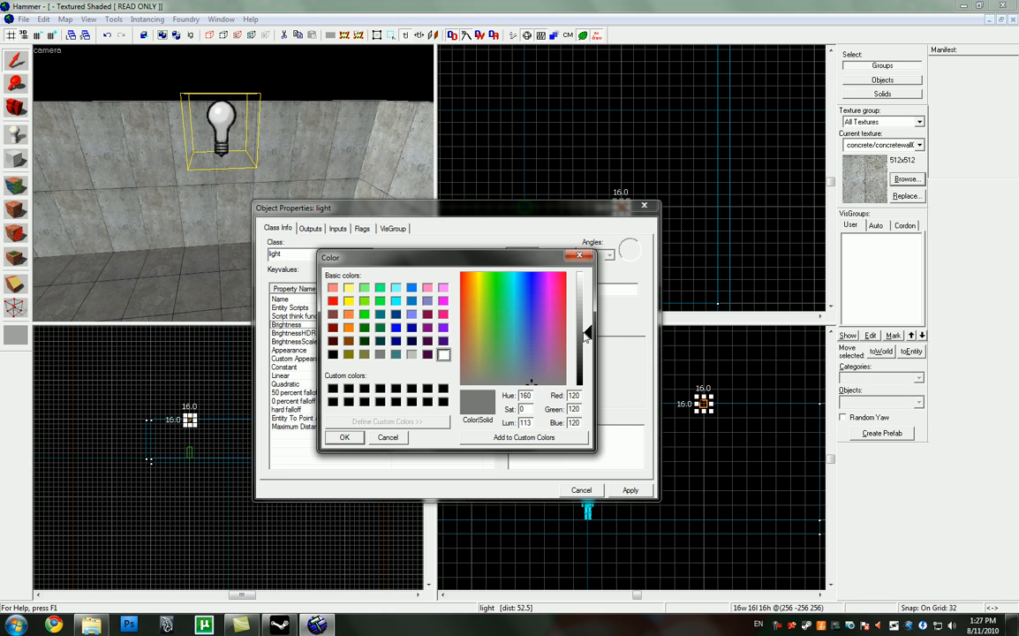
pyautogui.click(345, 437)
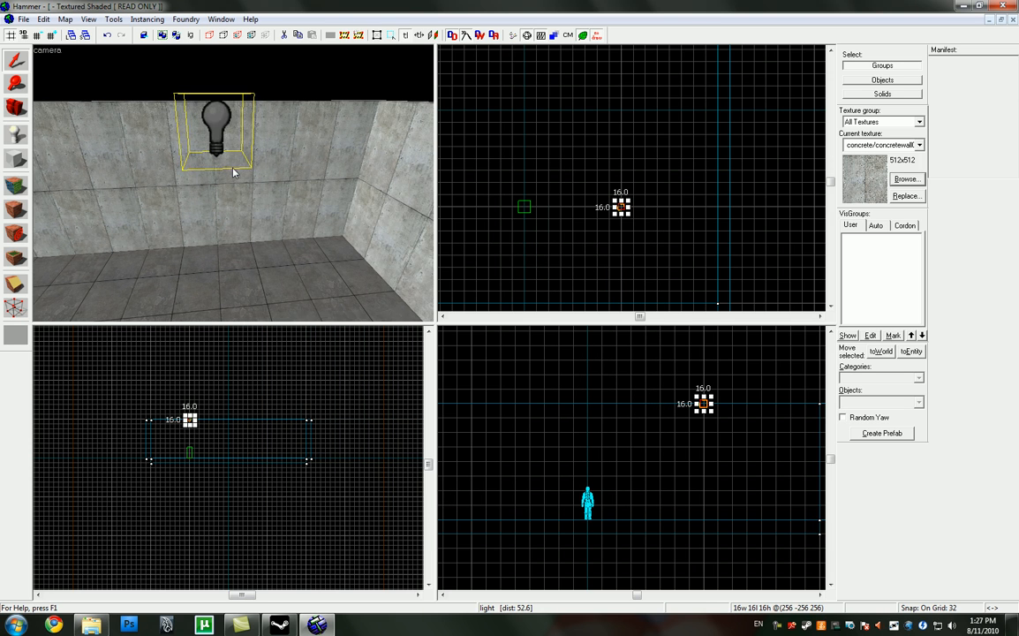
# Step: Duplicate the light to make four in a square around the room's centre, at X and Y ±256 and height 256, and clear the selection
pyautogui.press('Right')
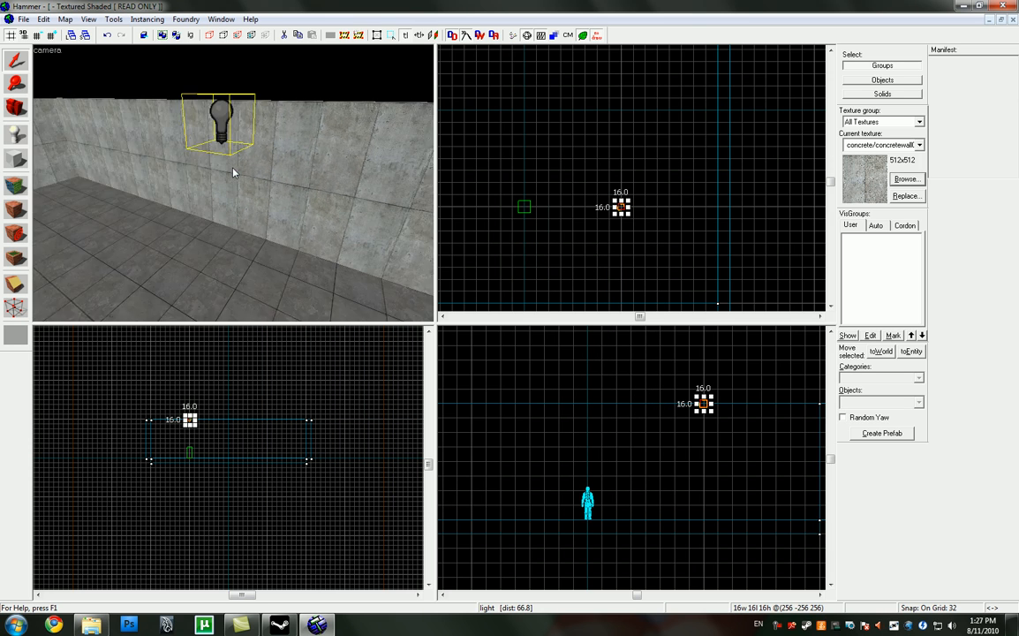
pyautogui.press('a')
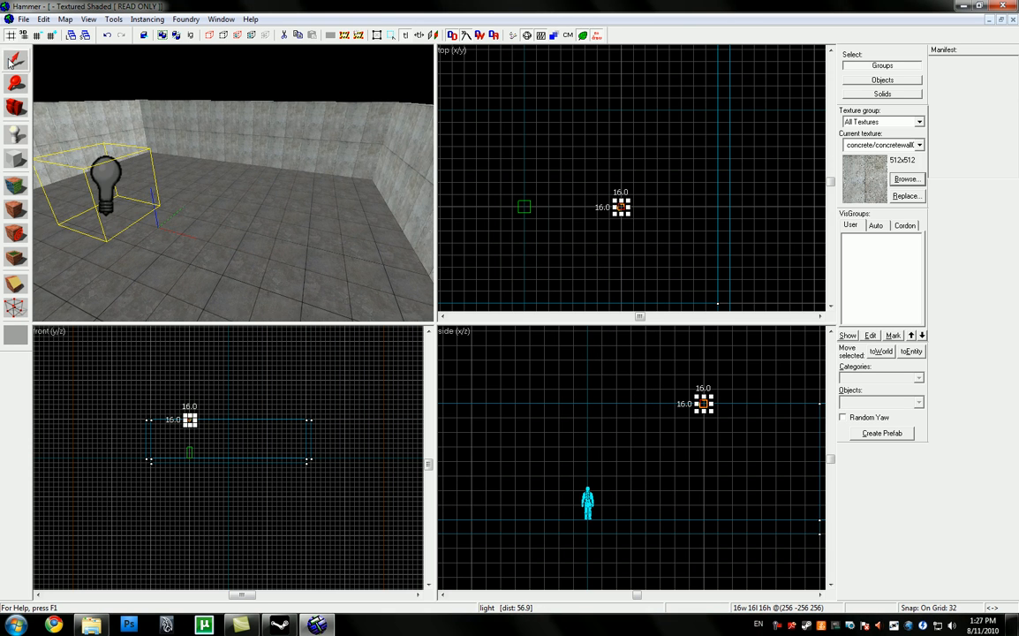
pyautogui.moveTo(623, 204); pyautogui.dragTo(497, 226)
pyautogui.scroll(-5, 632, 282)
pyautogui.scroll(9, 624, 175)
pyautogui.scroll(-5, 683, 181)
pyautogui.scroll(-4, 505, 174)
pyautogui.scroll(8, 505, 226)
pyautogui.press('z')
pyautogui.press('d')
pyautogui.press('d')
pyautogui.press('a')
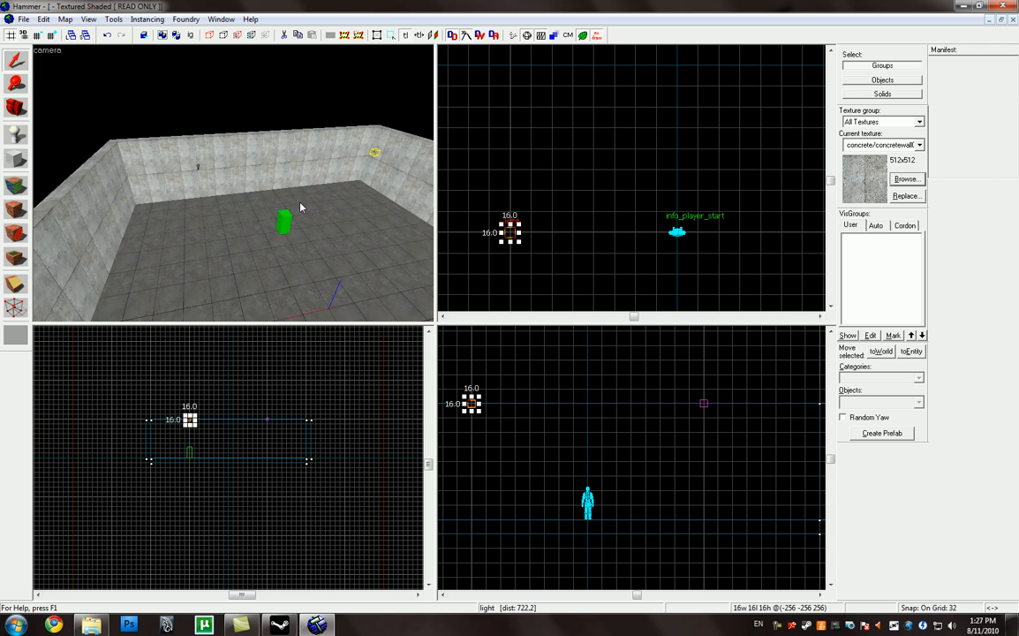
pyautogui.press('w')
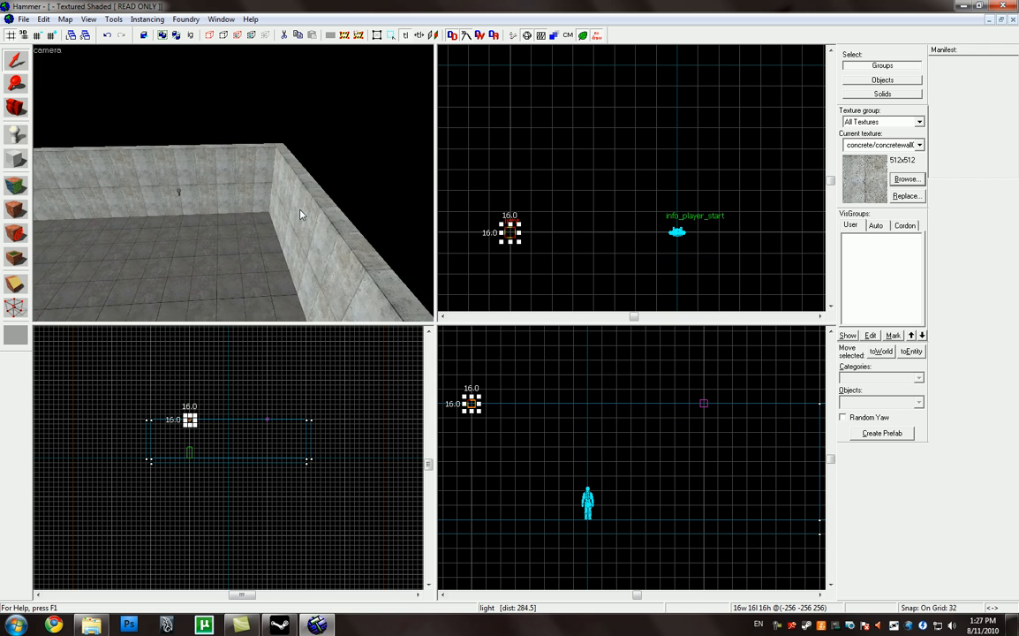
pyautogui.scroll(-4, 565, 199)
pyautogui.click(609, 130)
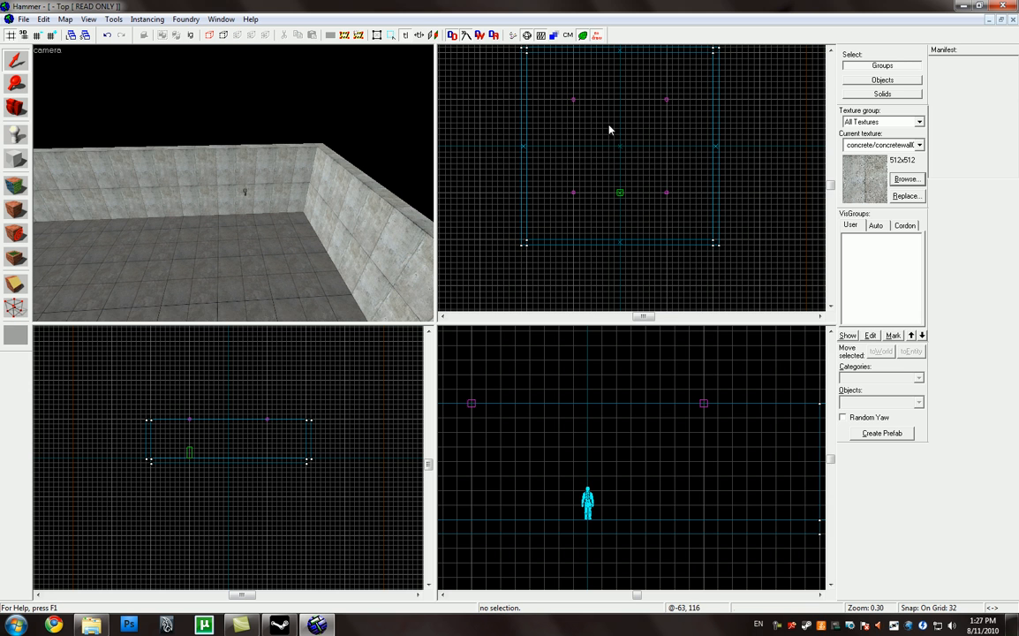
# Step: Examine the room's walls, floor and lights from several angles in the 3D view
pyautogui.press('z')
pyautogui.press('w')
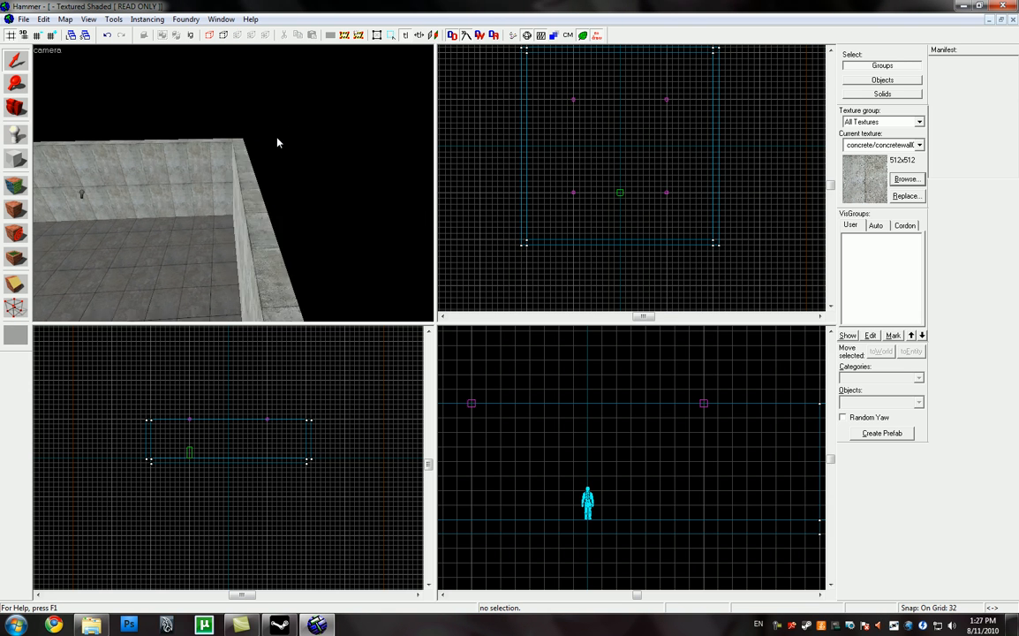
pyautogui.press('w')
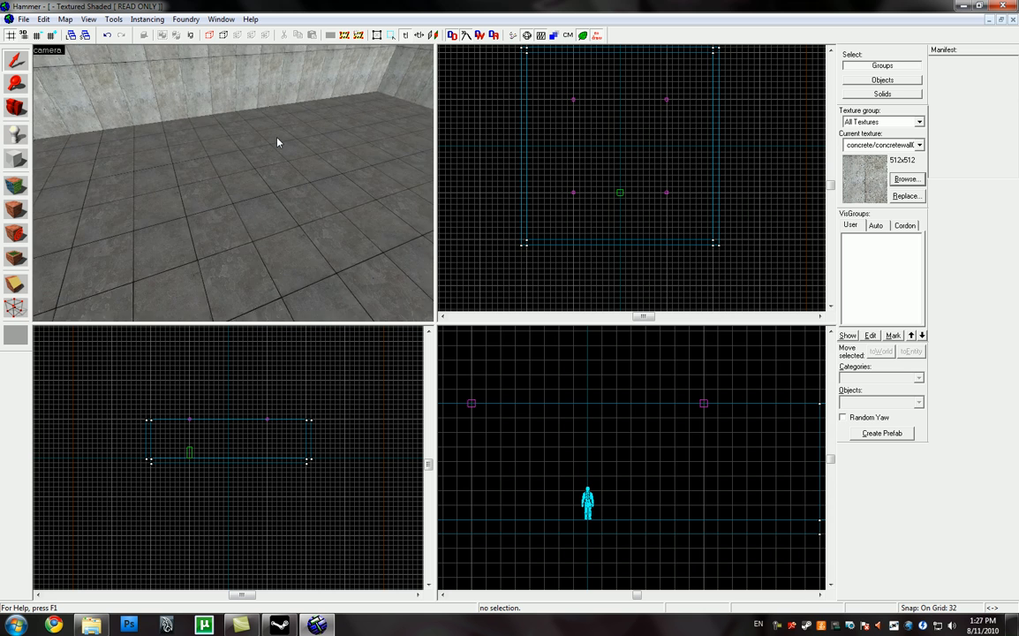
pyautogui.press('s')
pyautogui.press('w')
pyautogui.press('z')
pyautogui.press('z')
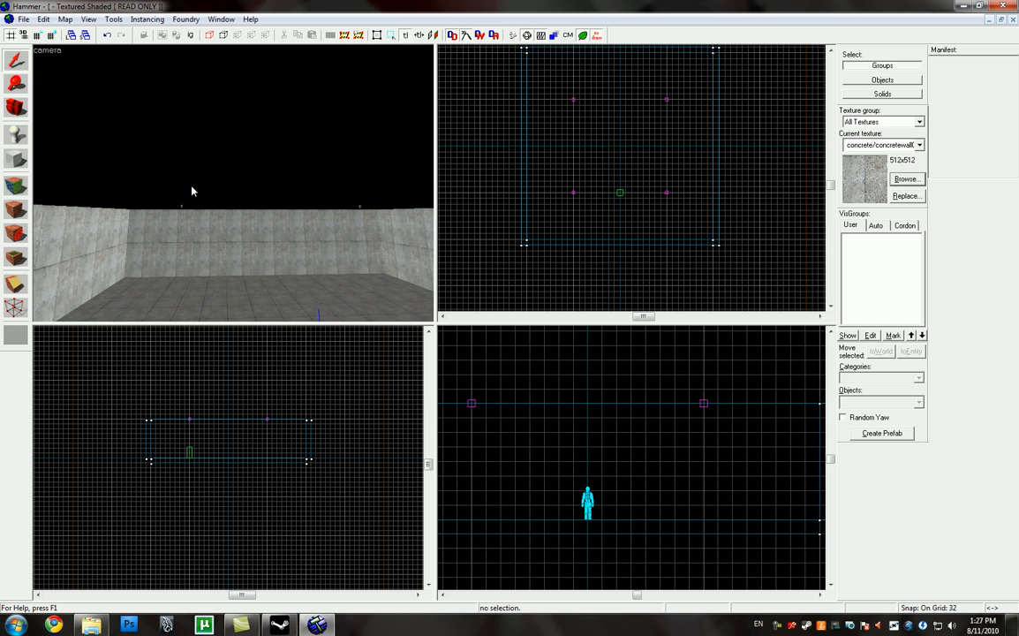
pyautogui.press('z')
# Step: Filter the textures by "tools" and make tools/toolsnolight the current texture for a new block
pyautogui.click(16, 162)
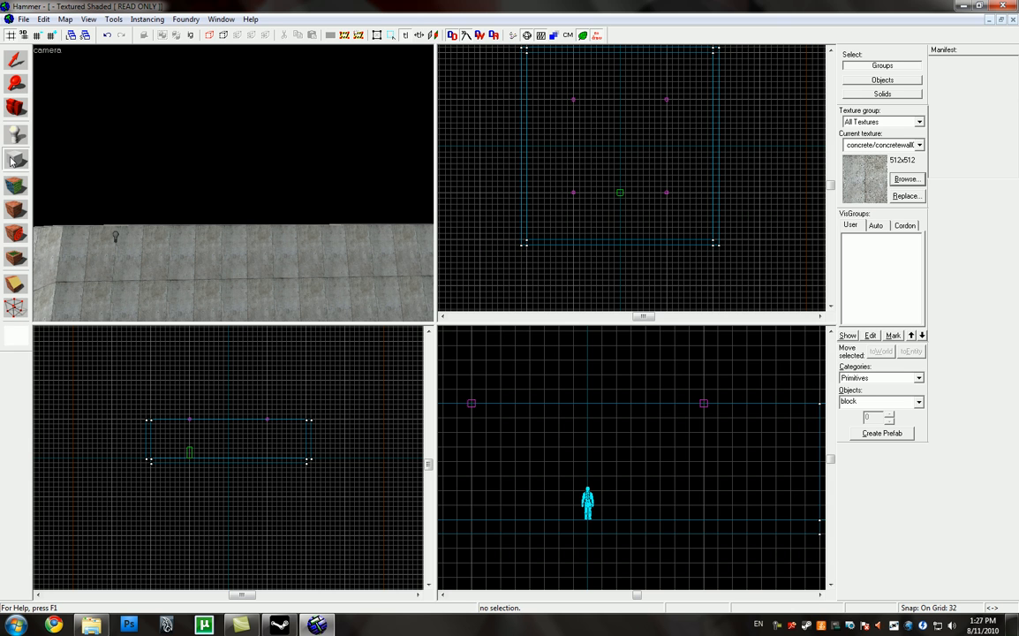
pyautogui.click(794, 255)
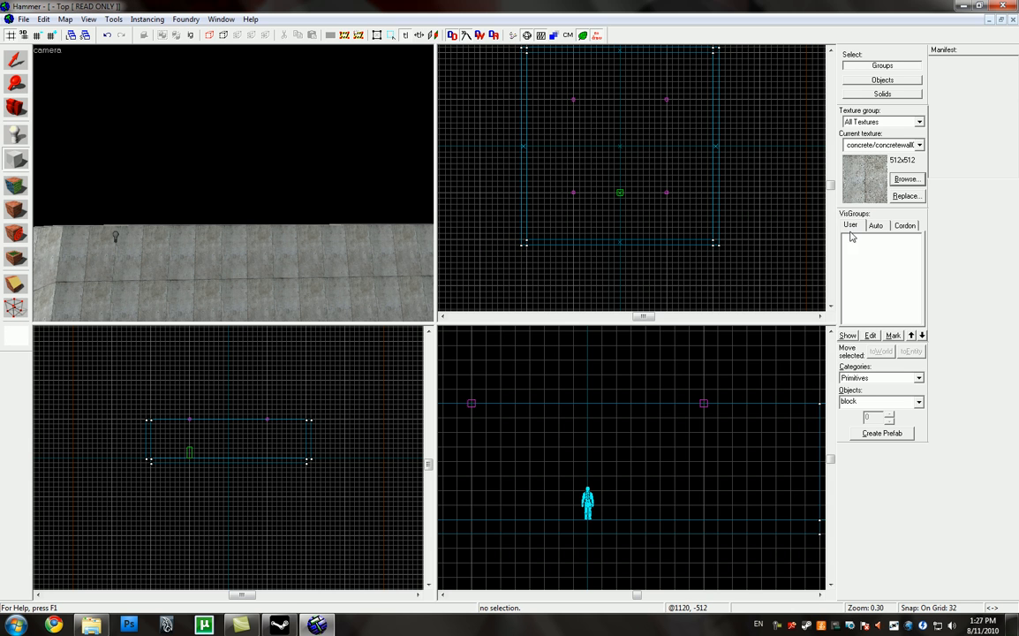
pyautogui.click(905, 179)
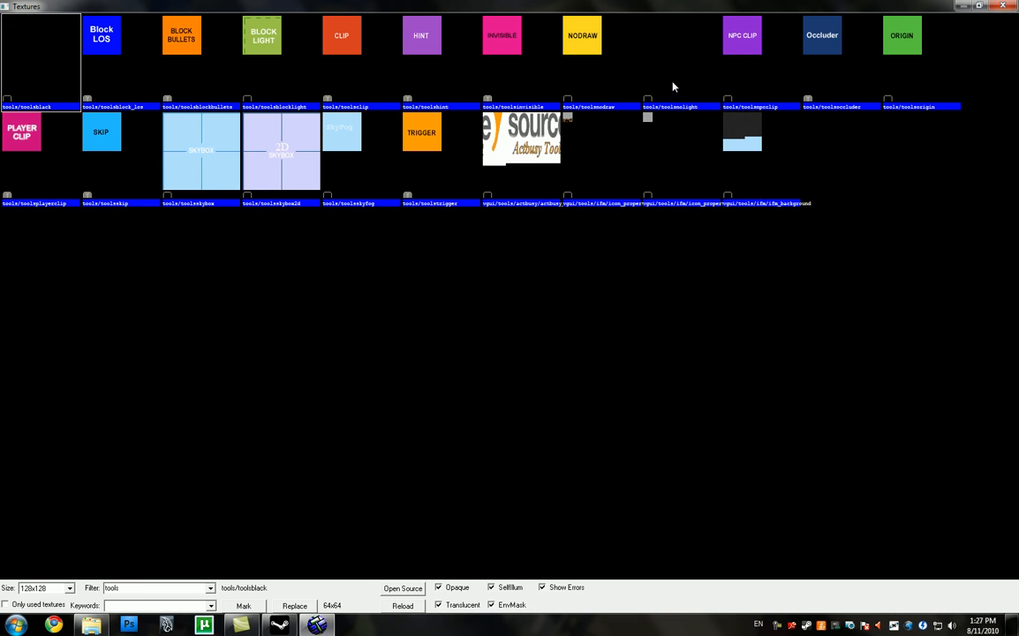
pyautogui.click(673, 86)
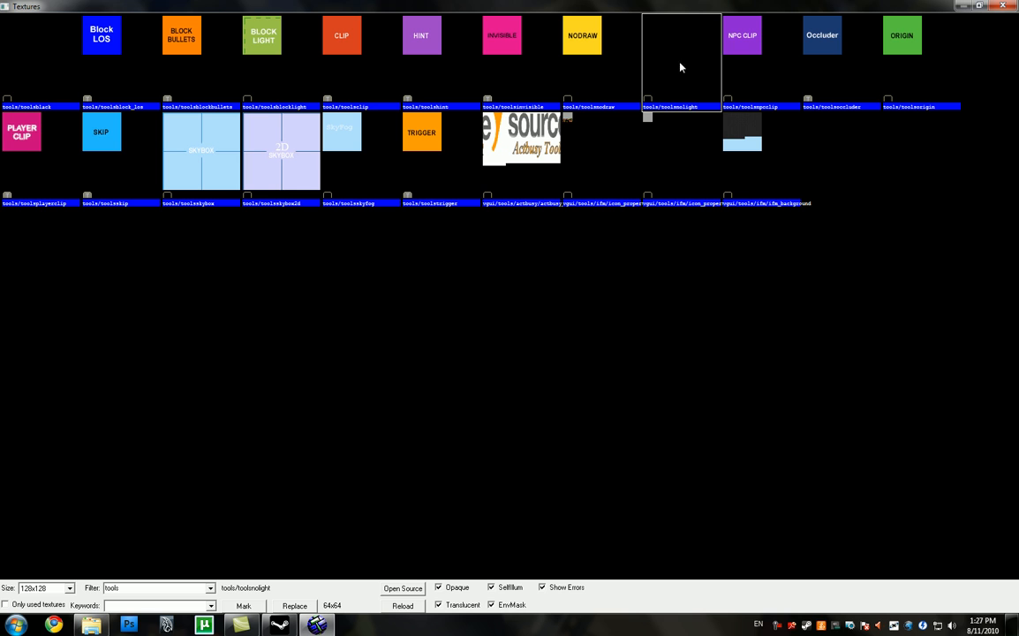
pyautogui.doubleClick(684, 59)
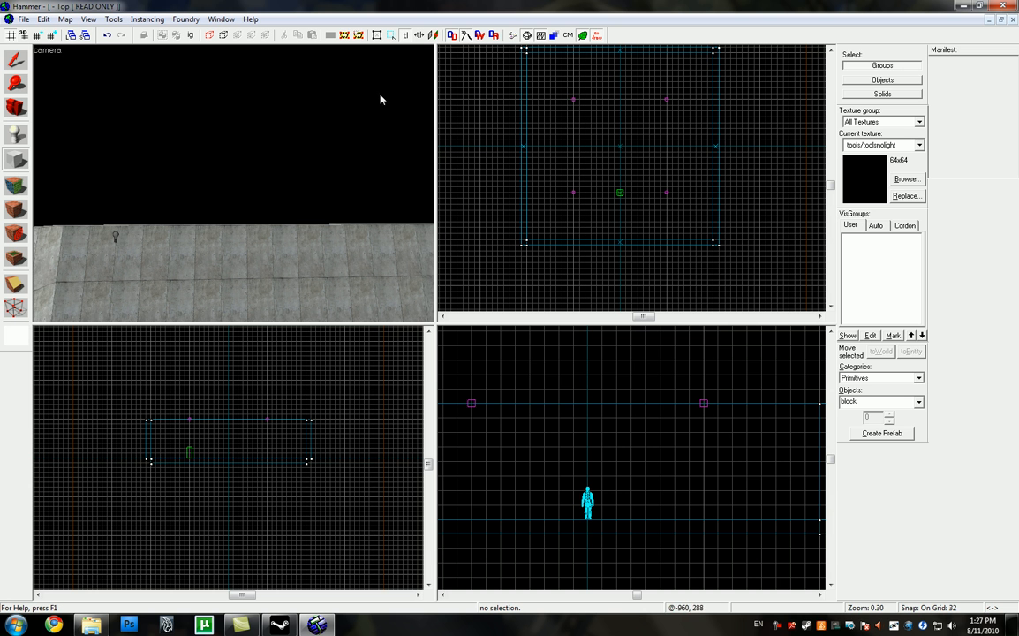
# Step: Create a 1216 × 1216 × 416 block that encloses the whole room, centred at 0 0 144
pyautogui.click(15, 161)
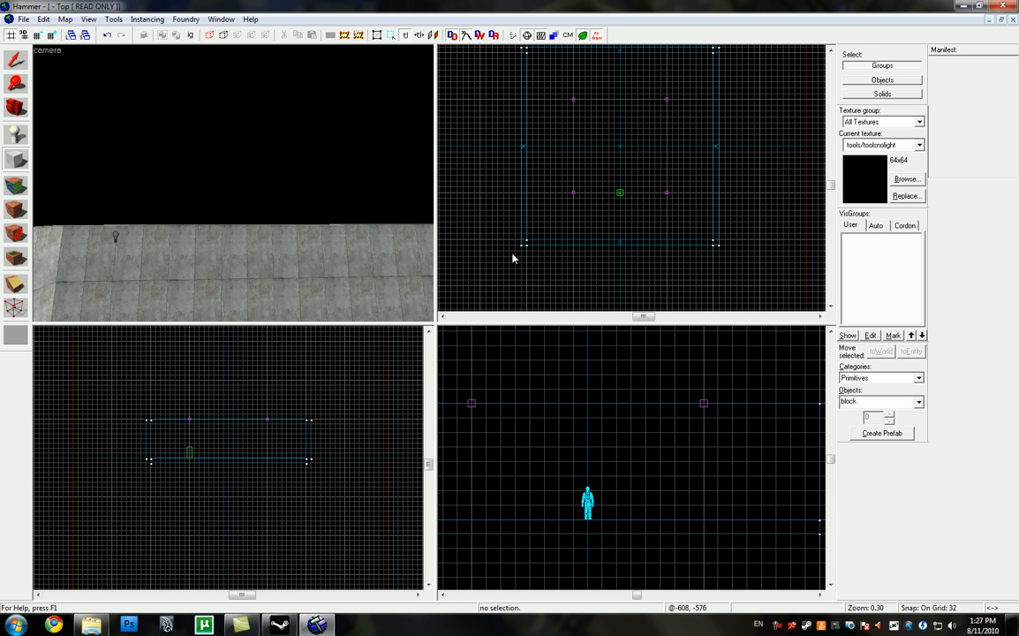
pyautogui.scroll(-7, 515, 274)
pyautogui.moveTo(509, 260); pyautogui.dragTo(584, 181)
pyautogui.scroll(10, 574, 221)
pyautogui.moveTo(587, 398); pyautogui.dragTo(587, 356)
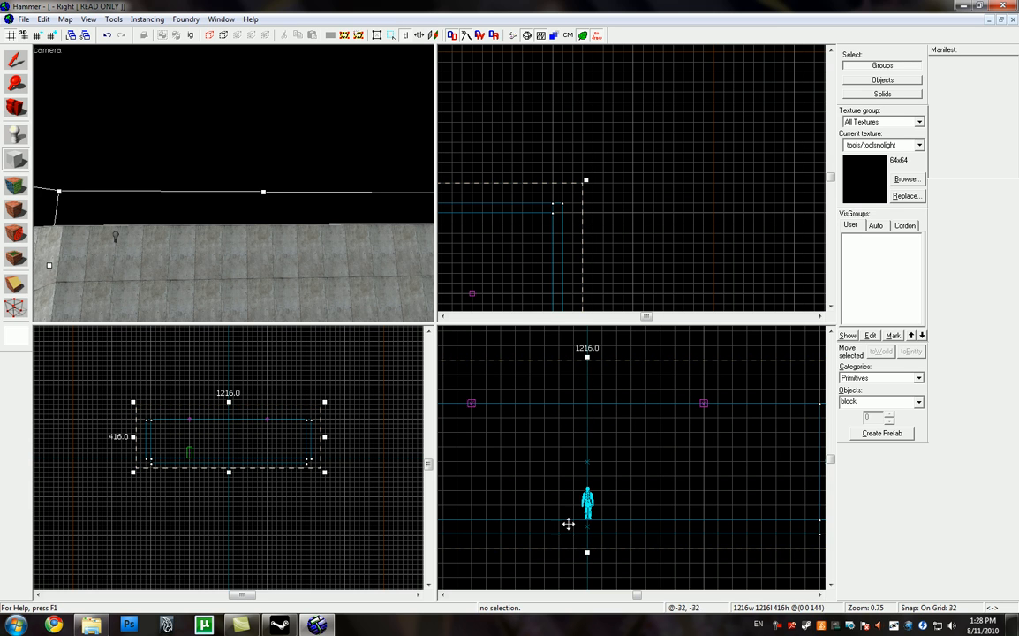
pyautogui.press('Return')
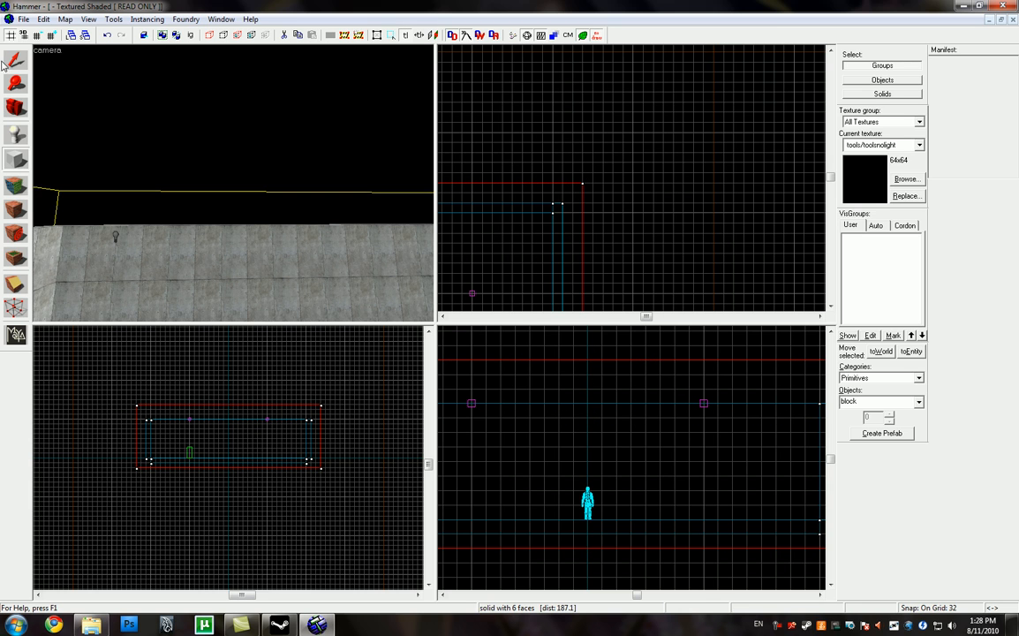
# Step: Select the enclosing block and make it hollow with a wall thickness of -32
pyautogui.click(11, 62)
pyautogui.click(113, 19)
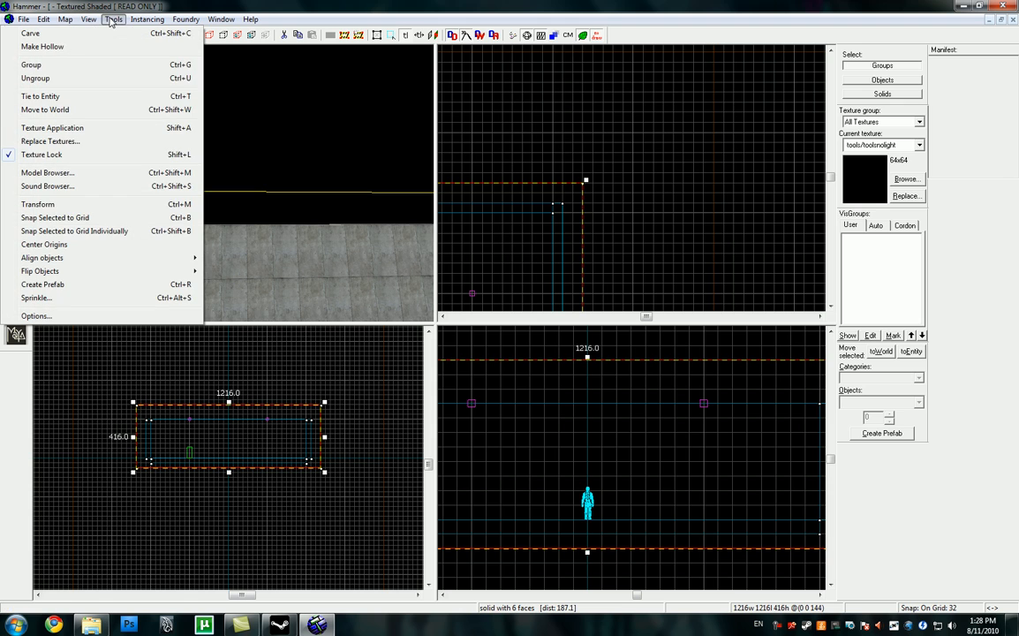
pyautogui.click(75, 47)
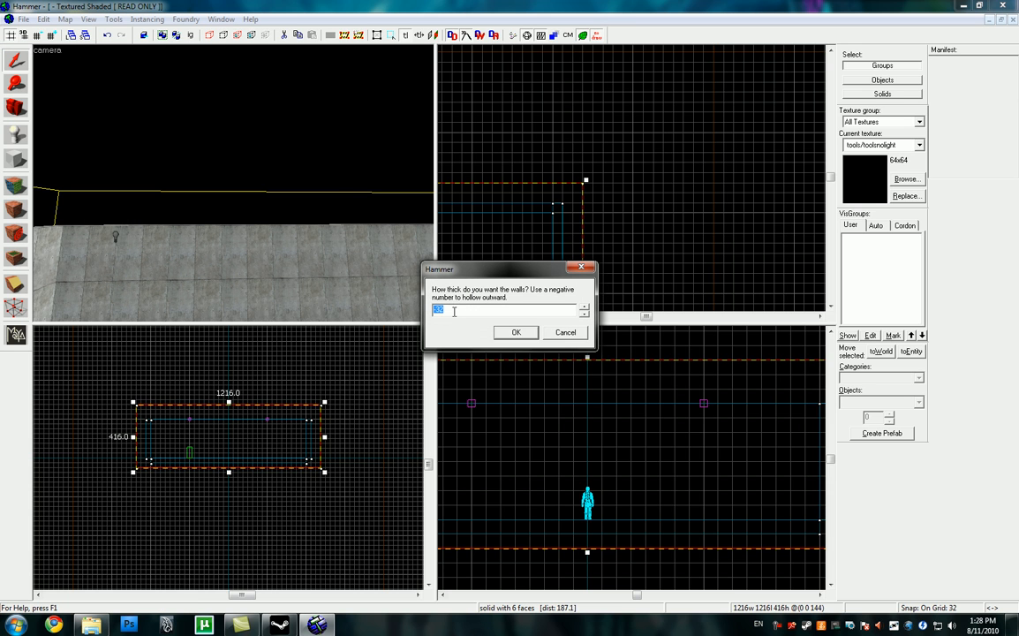
pyautogui.click(515, 335)
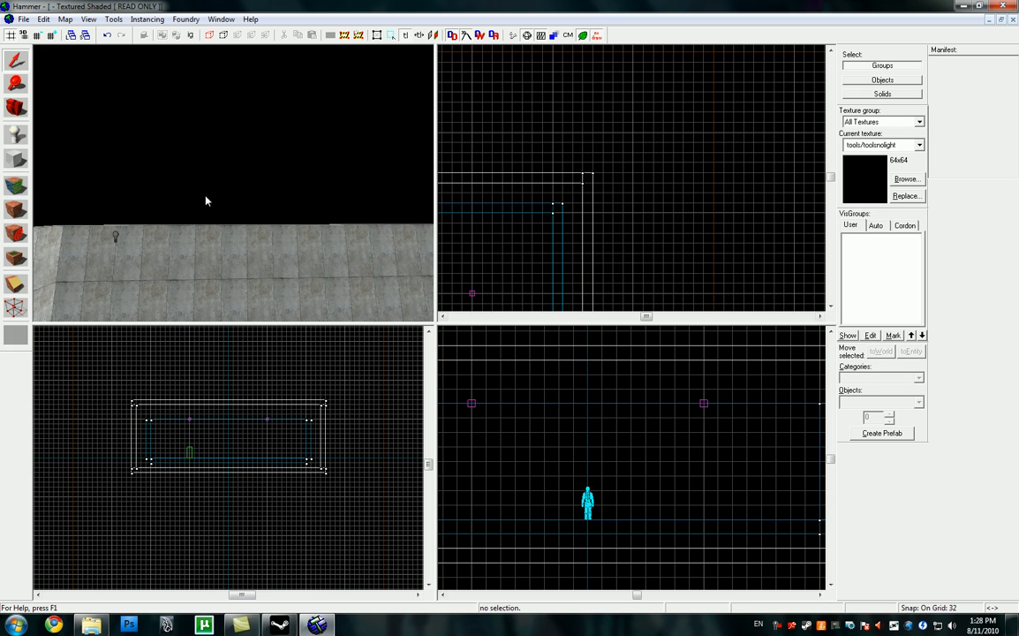
# Step: Select the hollow shell around the room, tie it to an entity and set its class to func_brush
pyautogui.click(20, 60)
pyautogui.click(145, 136)
pyautogui.press('z')
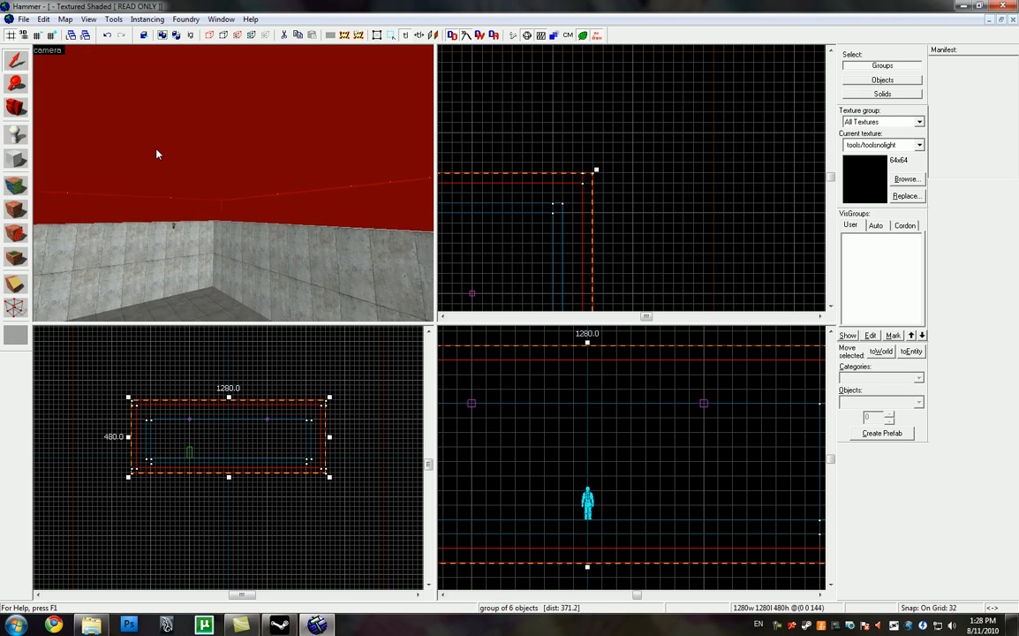
pyautogui.press('s')
pyautogui.press('d')
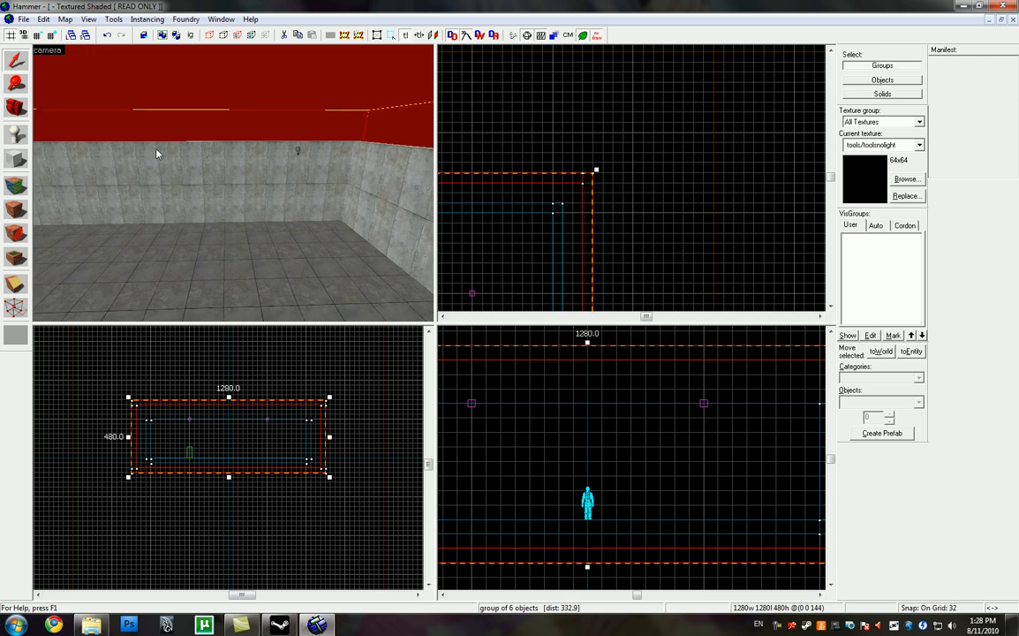
pyautogui.press('s')
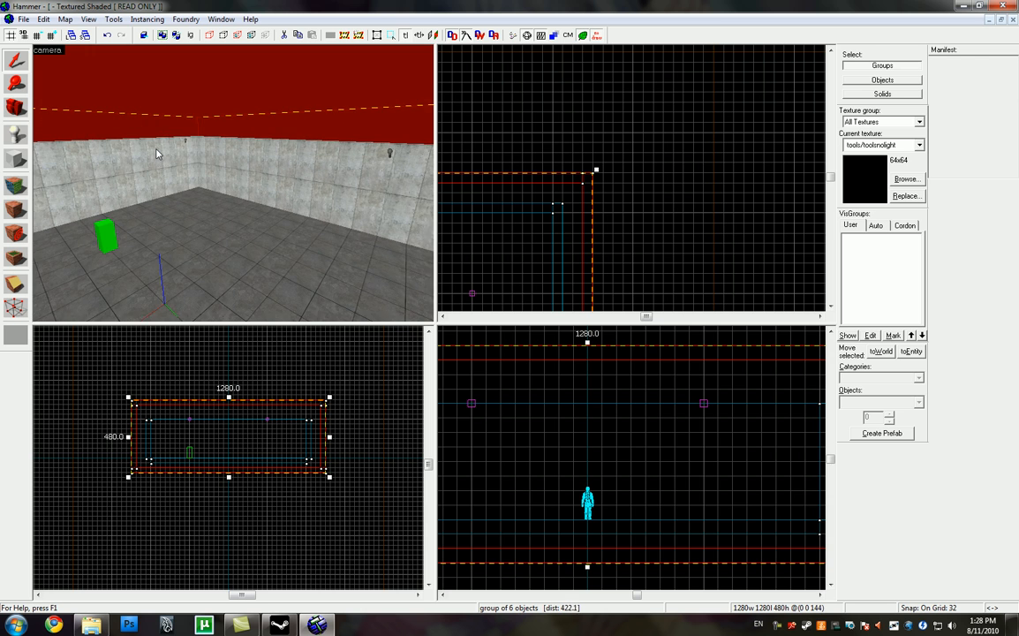
pyautogui.press('z')
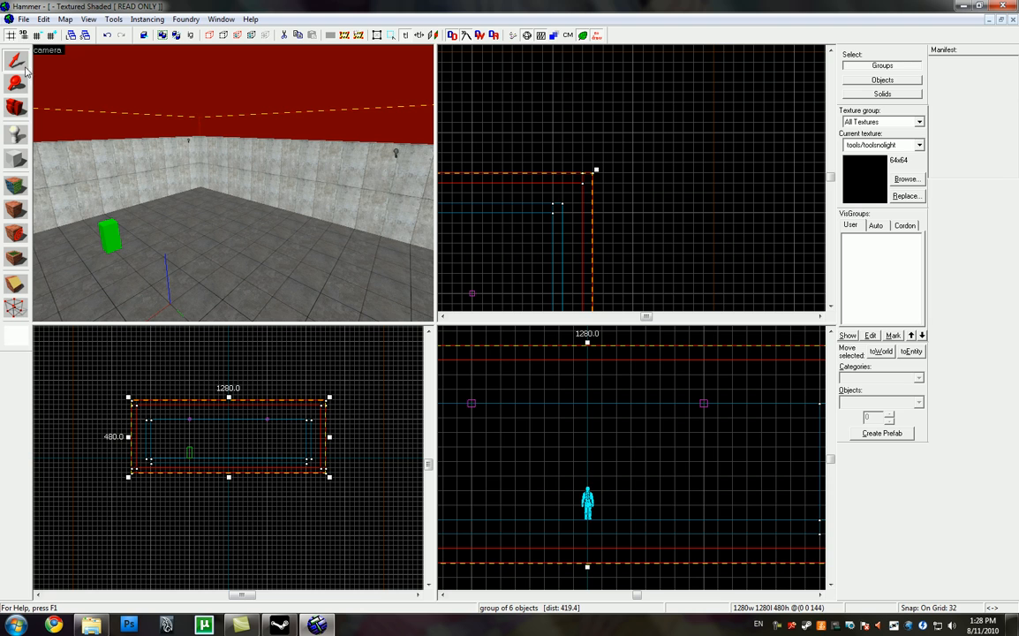
pyautogui.hotkey('ctrl', 't')
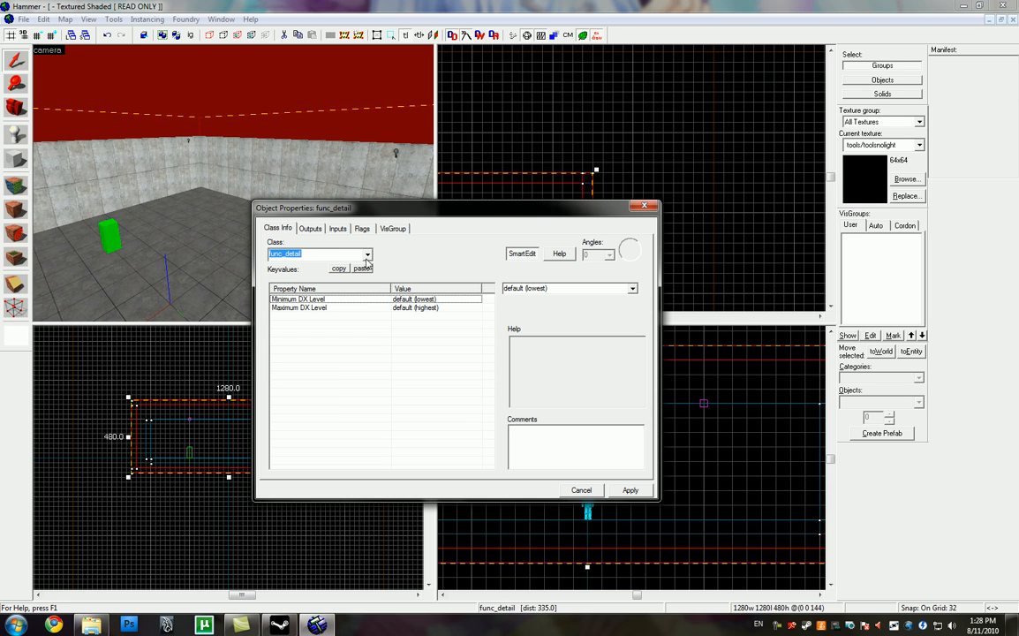
pyautogui.click(338, 255)
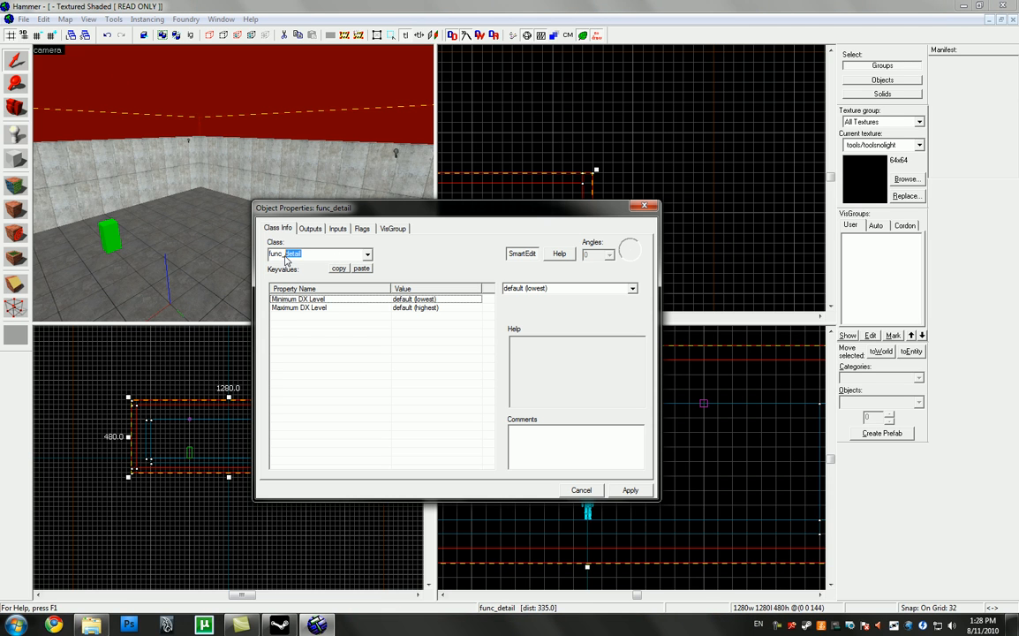
pyautogui.write('brush')
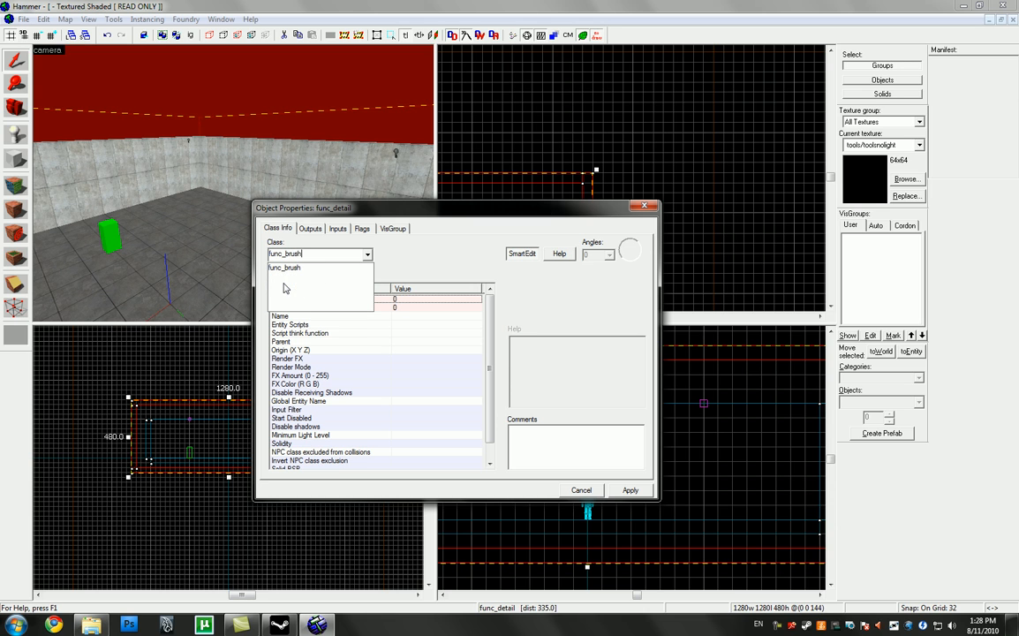
pyautogui.click(625, 491)
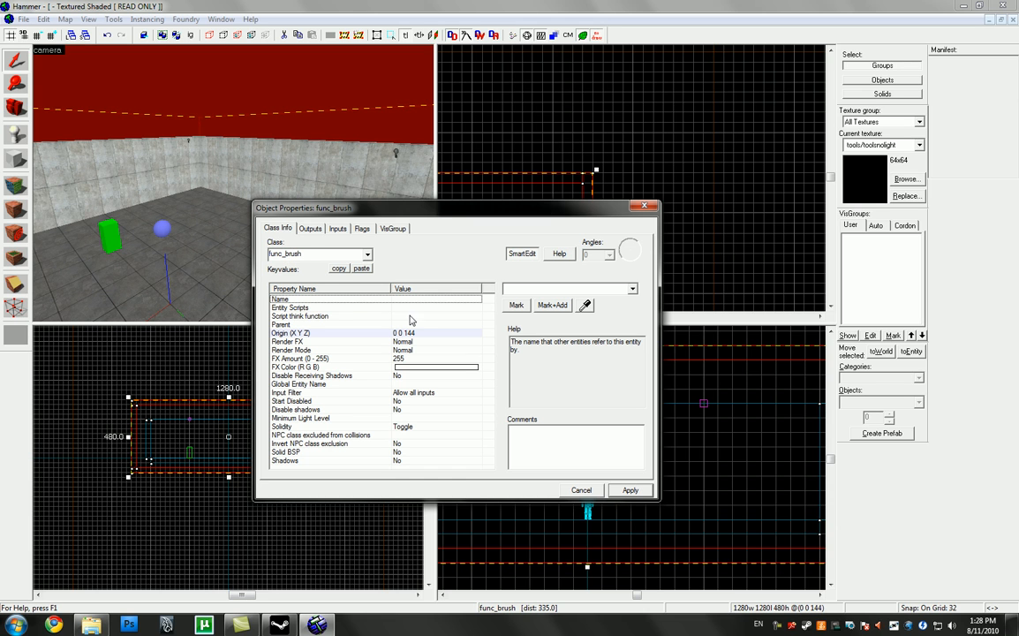
# Step: Name the func_brush structure_seal, apply it and close the object properties
pyautogui.write('st')
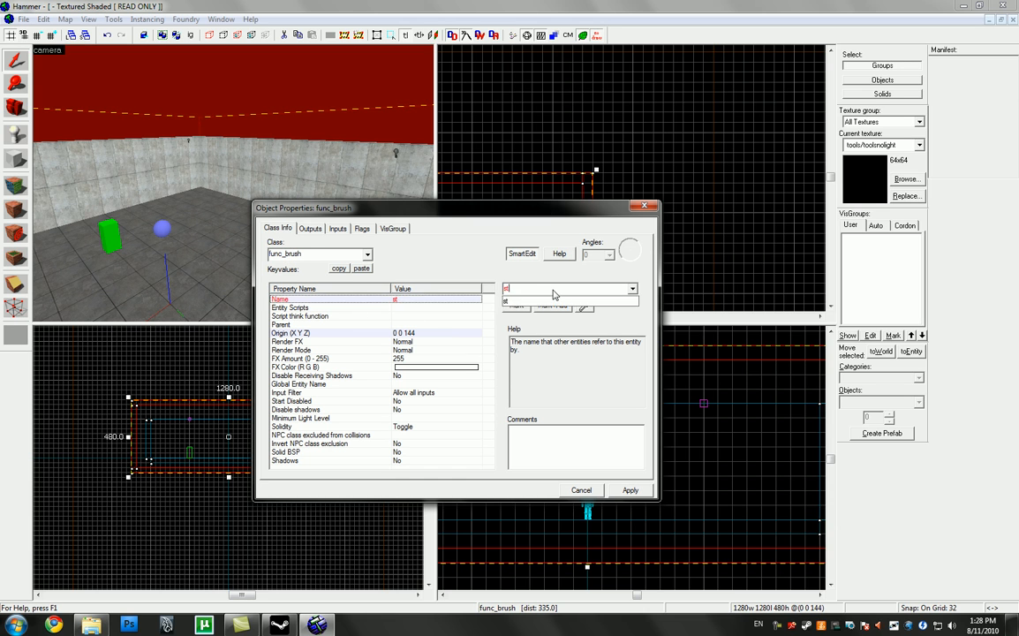
pyautogui.write('ructure_seal')
pyautogui.click(626, 490)
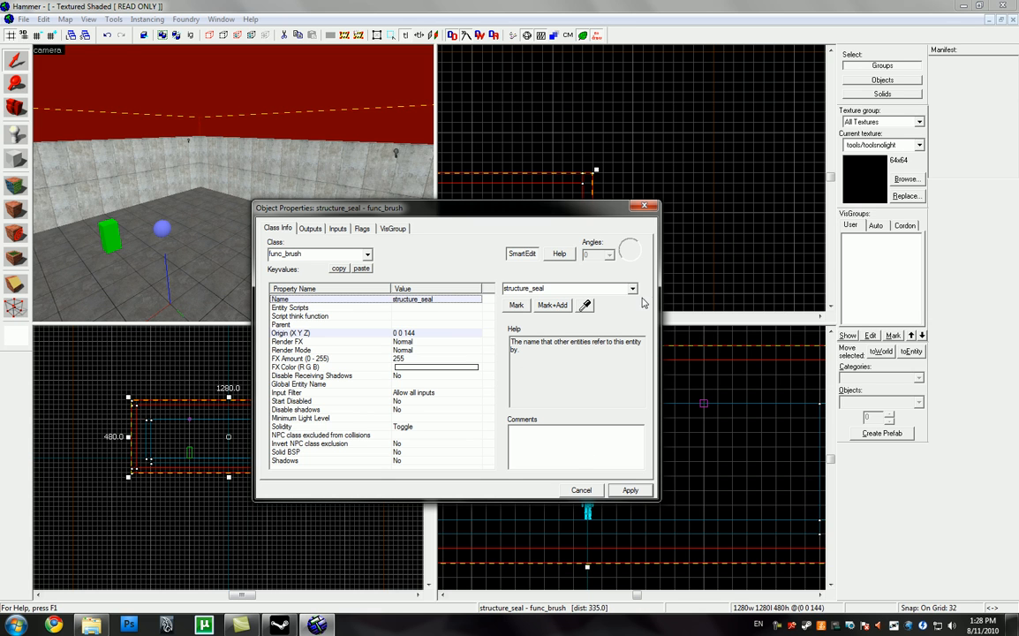
pyautogui.click(645, 205)
# Step: Examine the enclosed room and the player start from inside the shell in the 3D view
pyautogui.press('z')
pyautogui.press('d')
pyautogui.press('w')
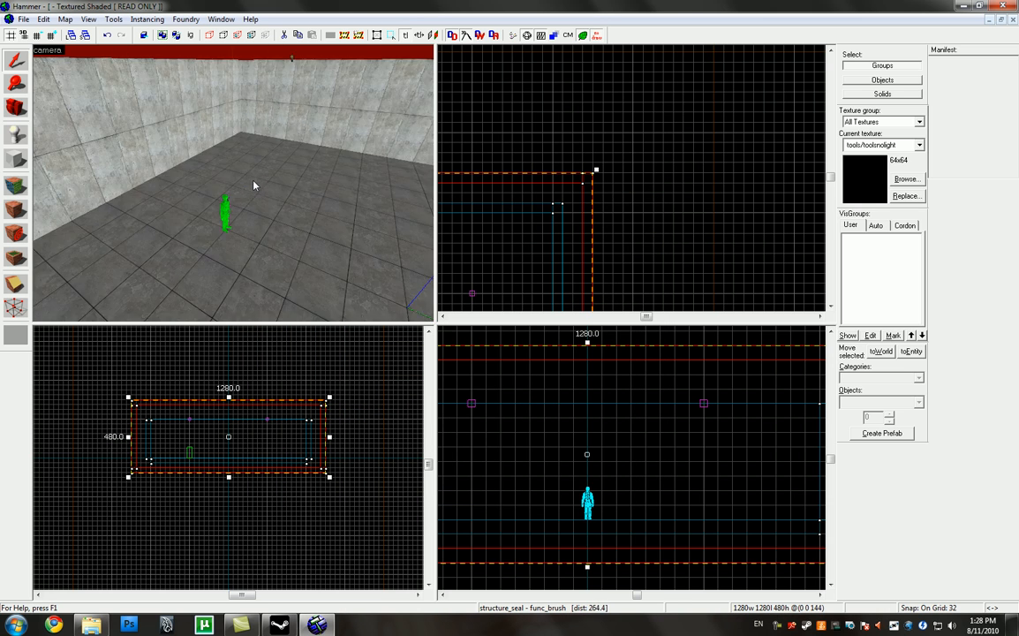
pyautogui.press('w')
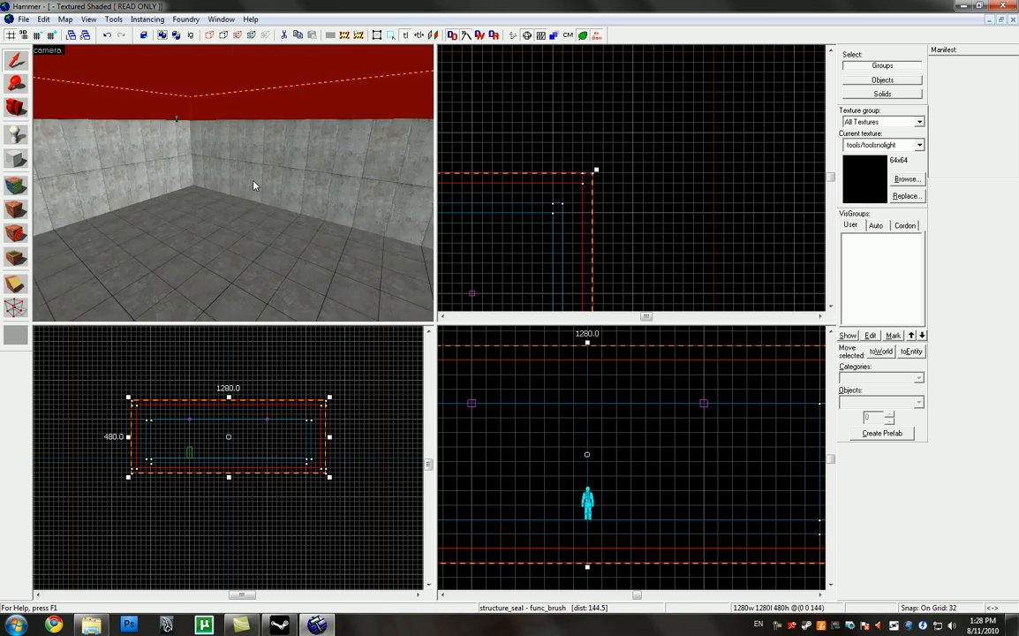
pyautogui.click(23, 19)
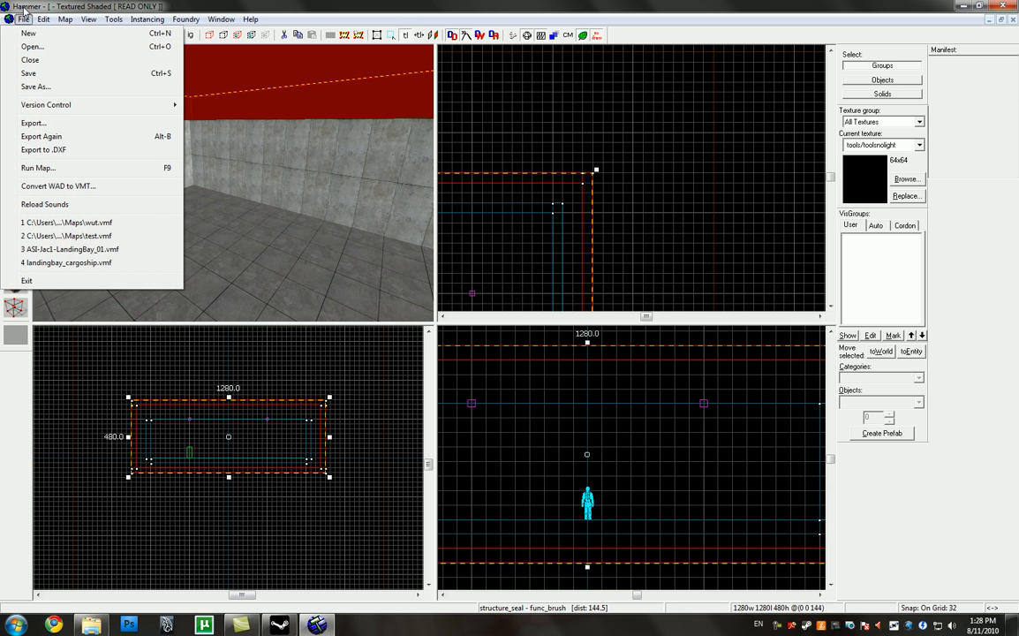
pyautogui.click(24, 13)
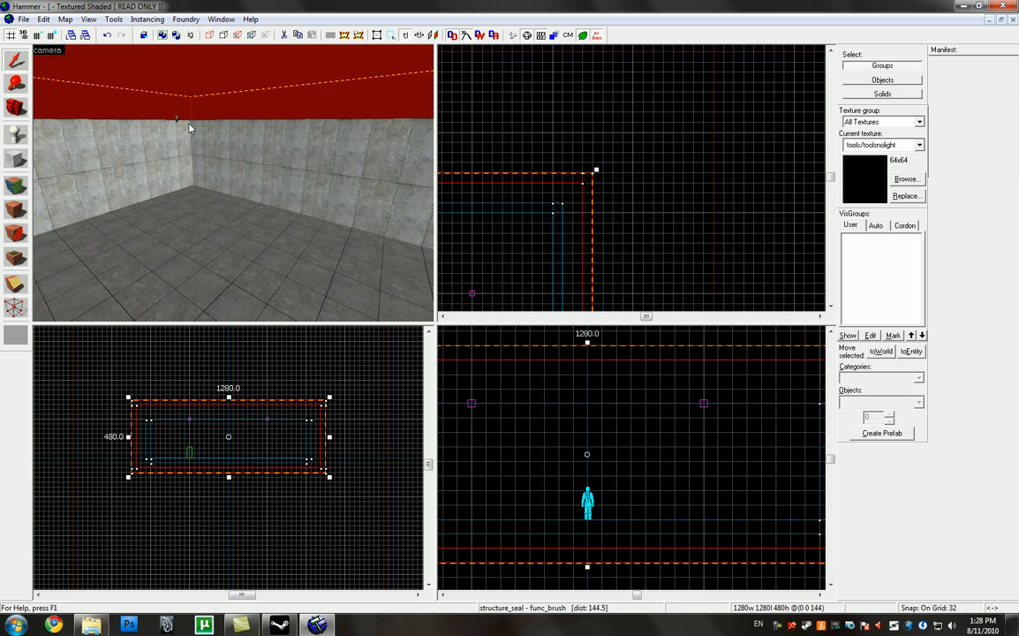
pyautogui.press('z')
pyautogui.press('s')
pyautogui.press('w')
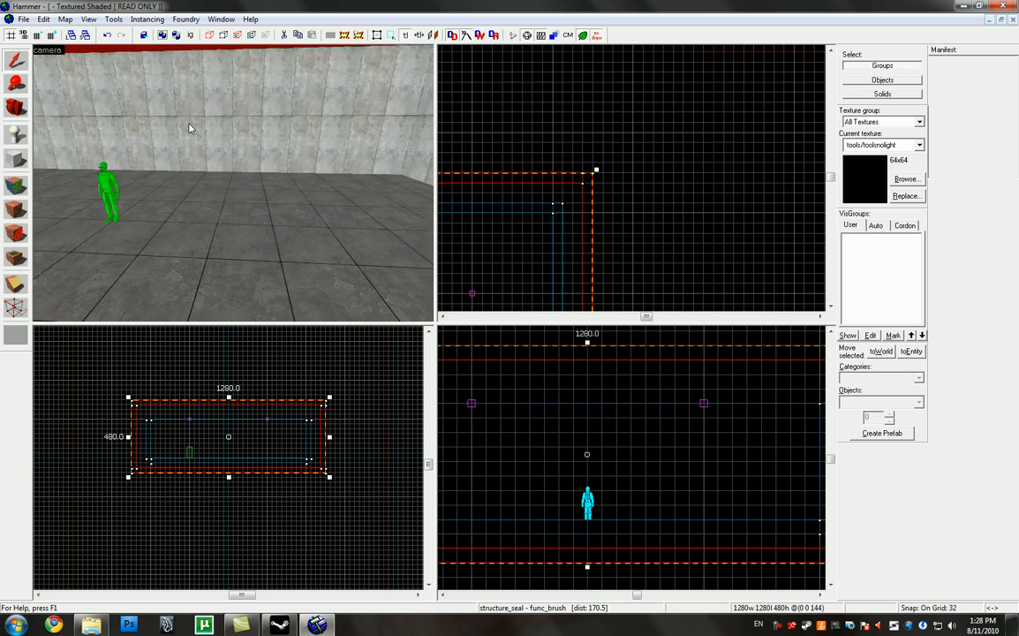
# Step: Move the inner bottom edge of the wall nearest the player start 32 units into the room with the Vertex tool
pyautogui.click(189, 129)
pyautogui.press('z')
pyautogui.scroll(-5, 593, 196)
pyautogui.scroll(-2, 617, 162)
pyautogui.scroll(5, 565, 248)
pyautogui.scroll(-4, 537, 110)
pyautogui.scroll(3, 536, 217)
pyautogui.scroll(-1, 564, 245)
pyautogui.scroll(1, 556, 163)
pyautogui.scroll(-2, 570, 277)
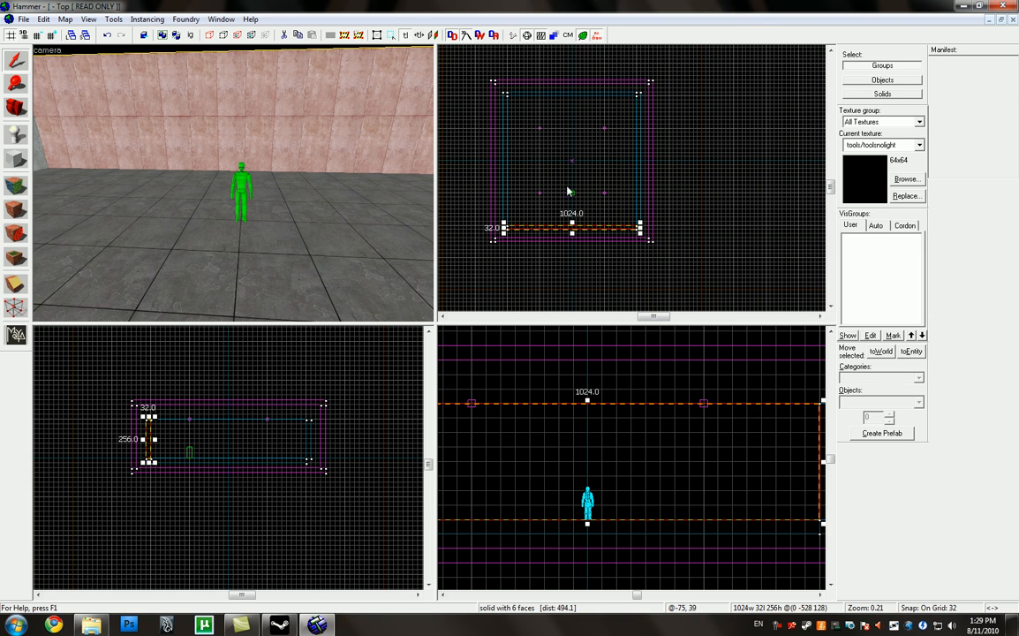
pyautogui.click(16, 307)
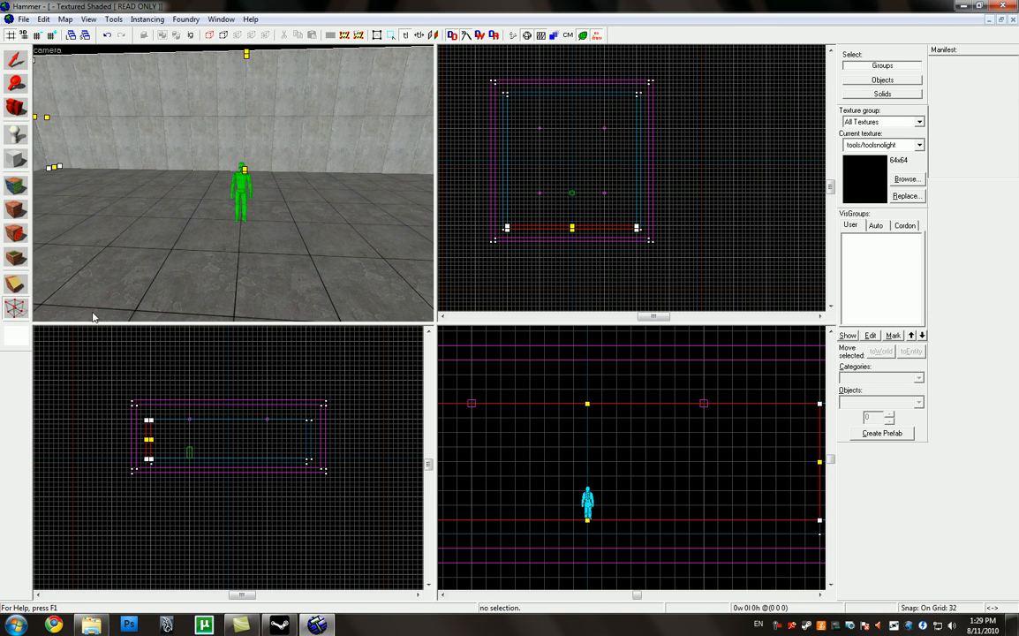
pyautogui.scroll(5, 125, 454)
pyautogui.moveTo(109, 490); pyautogui.dragTo(129, 490)
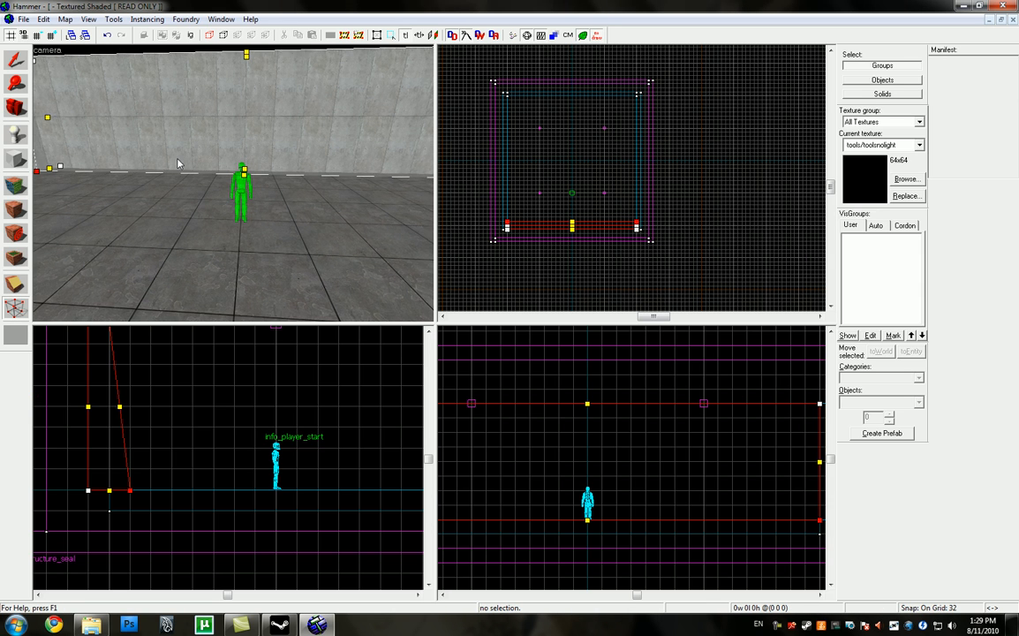
# Step: Leave vertex editing, select the structure_seal shell and examine the room's walls from above and inside
pyautogui.press('z')
pyautogui.press('s')
pyautogui.press('d')
pyautogui.hotkey('shift', 's')
pyautogui.click(191, 86)
pyautogui.press('z')
pyautogui.press('w')
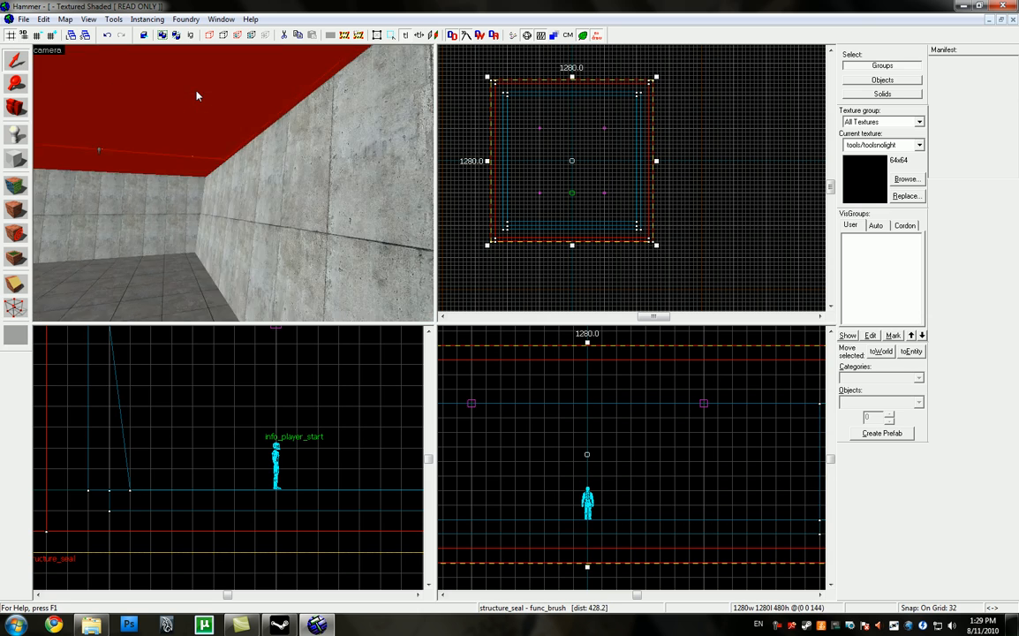
pyautogui.press('s')
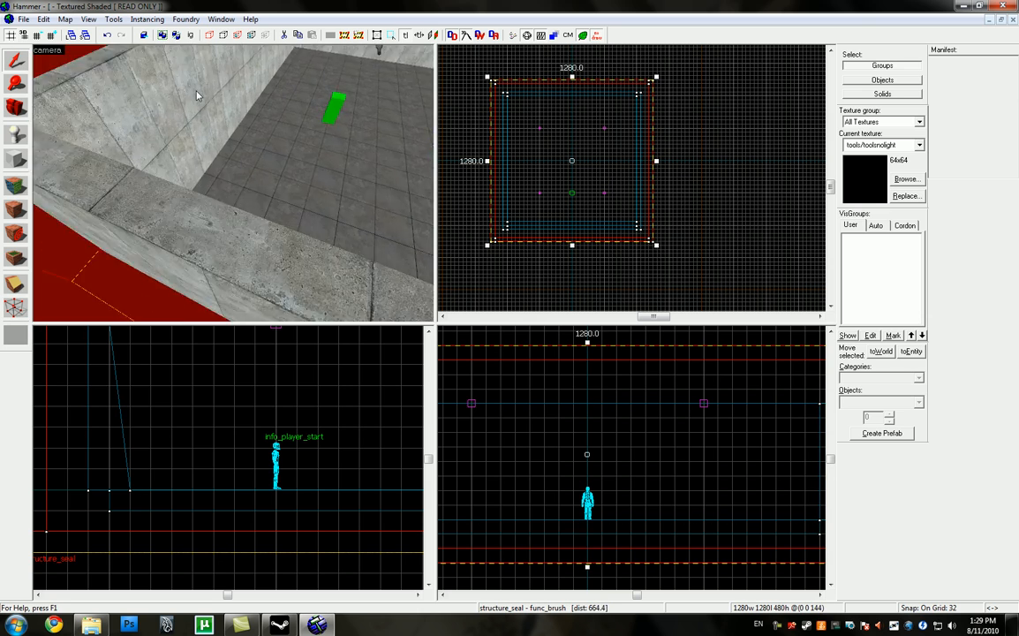
pyautogui.press('w')
pyautogui.press('w')
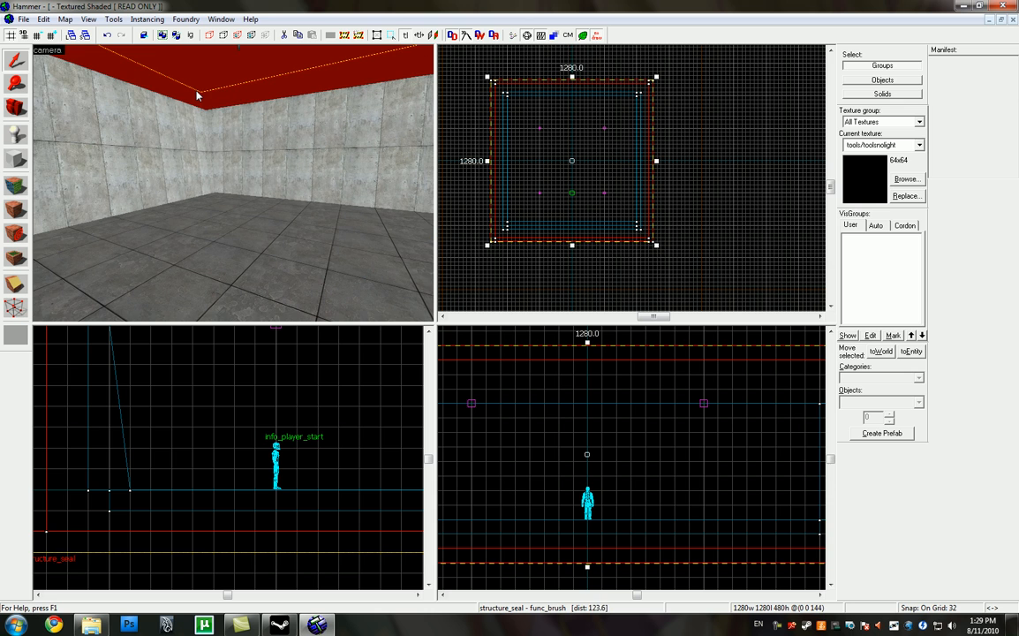
# Step: Save the map as wut.vmf in the Maps folder, overwriting the existing file
pyautogui.click(28, 20)
pyautogui.click(48, 74)
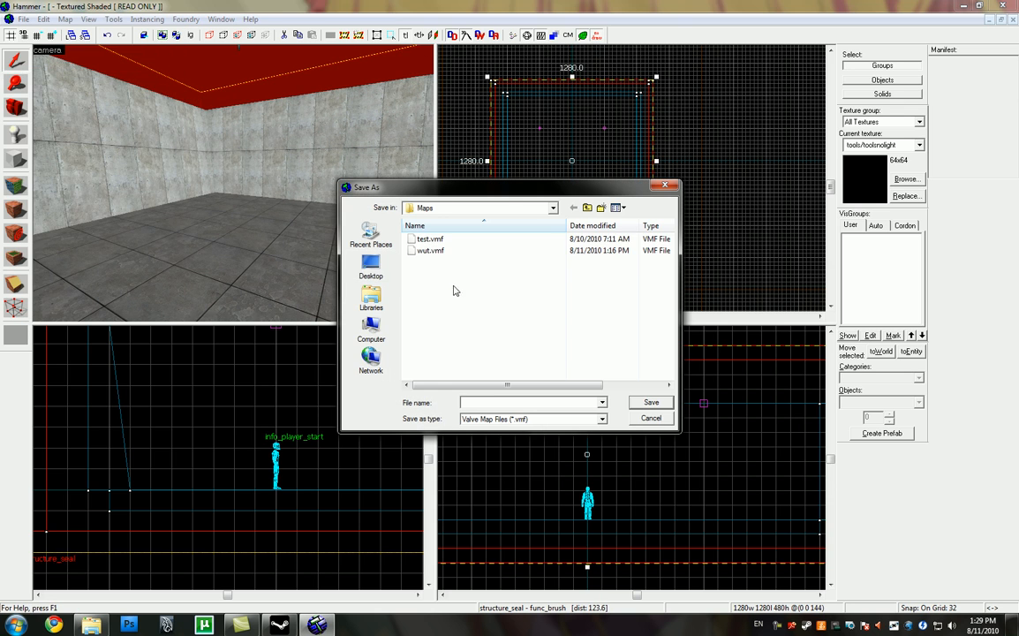
pyautogui.doubleClick(413, 252)
pyautogui.click(514, 353)
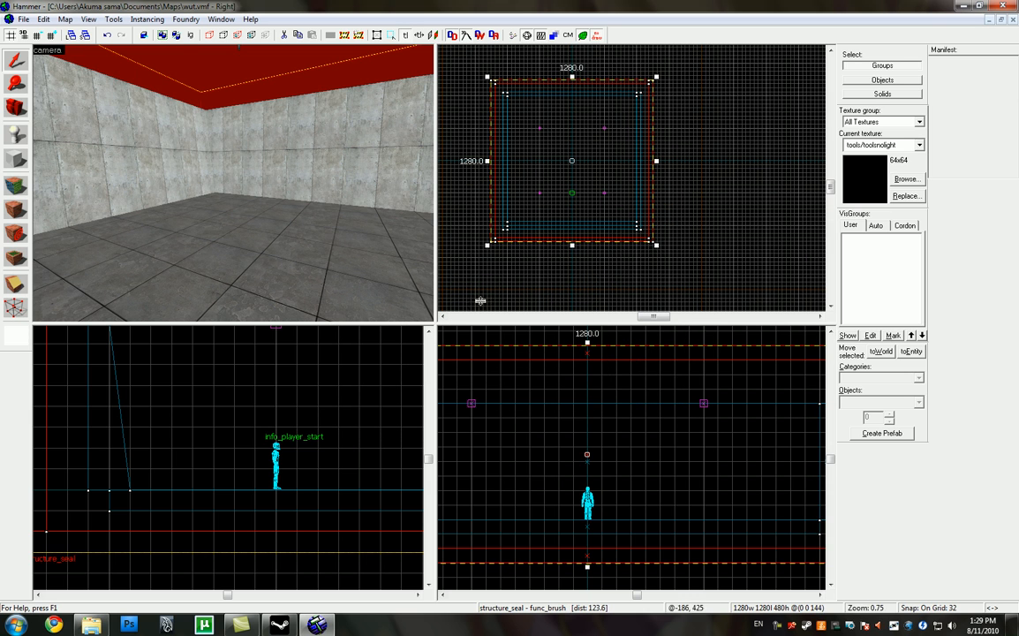
# Step: Compile and run the map with normal BSP, VIS and RAD, HDR, and the game parameters +sv_lan 1 -alldetail -window
pyautogui.click(24, 20)
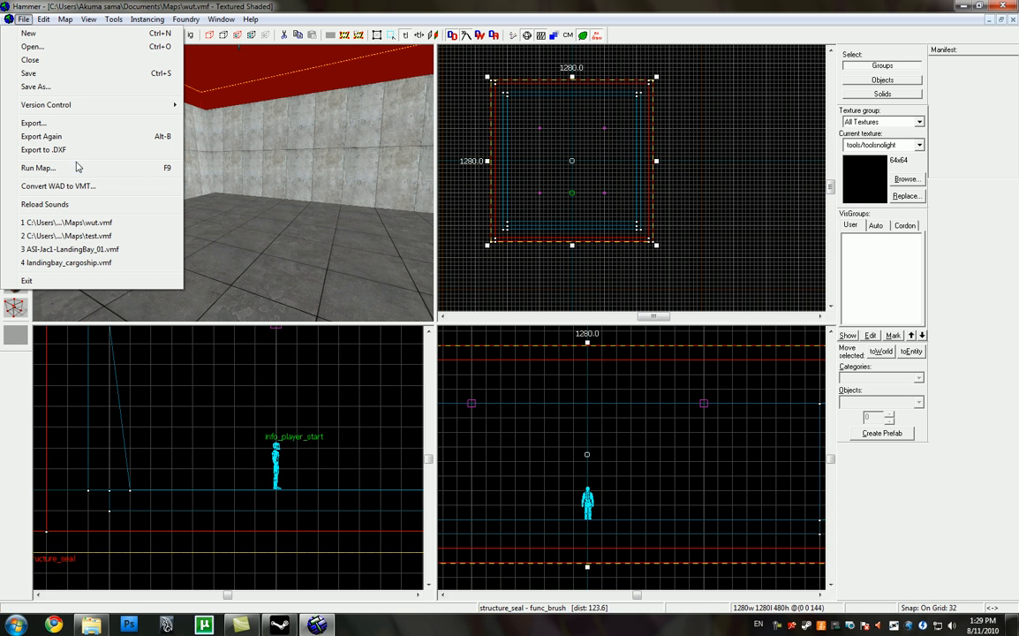
pyautogui.moveTo(13, 24)
pyautogui.click(40, 166)
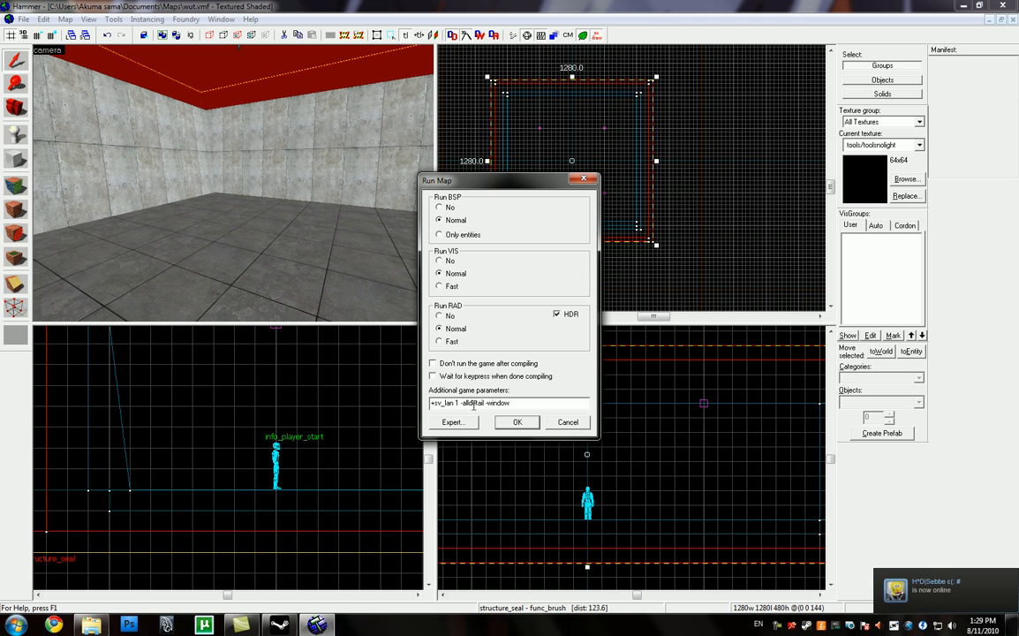
pyautogui.moveTo(494, 405); pyautogui.dragTo(414, 398)
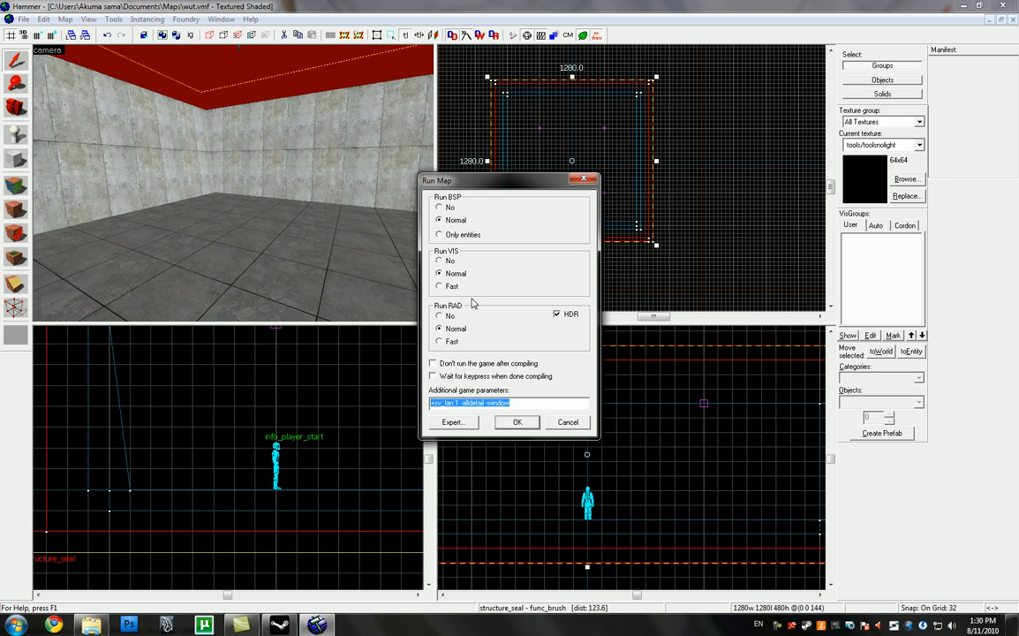
pyautogui.moveTo(506, 181); pyautogui.dragTo(297, 182)
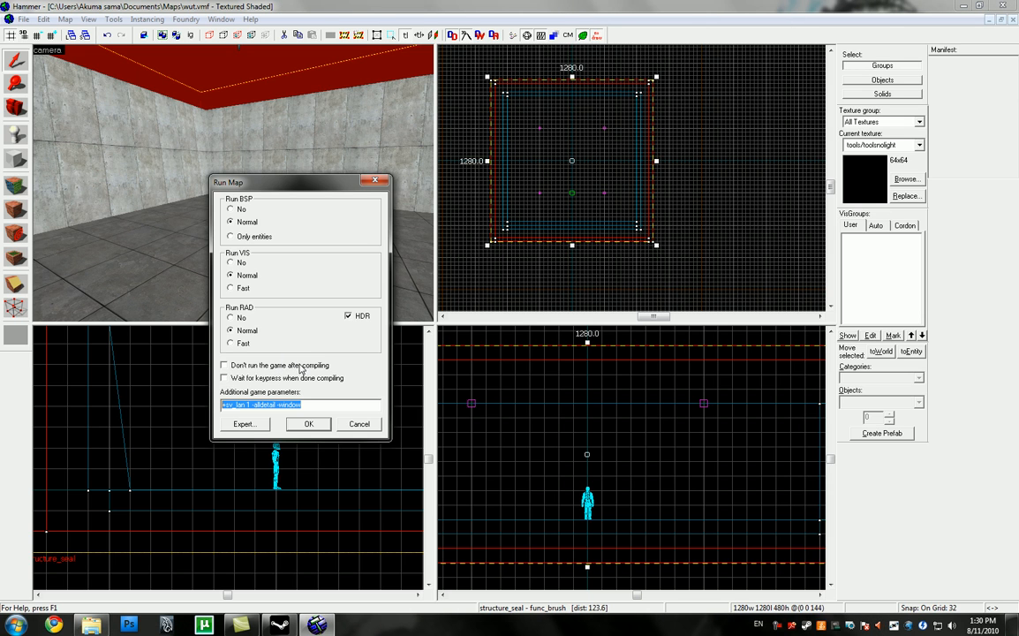
pyautogui.click(264, 405)
pyautogui.doubleClick(255, 404)
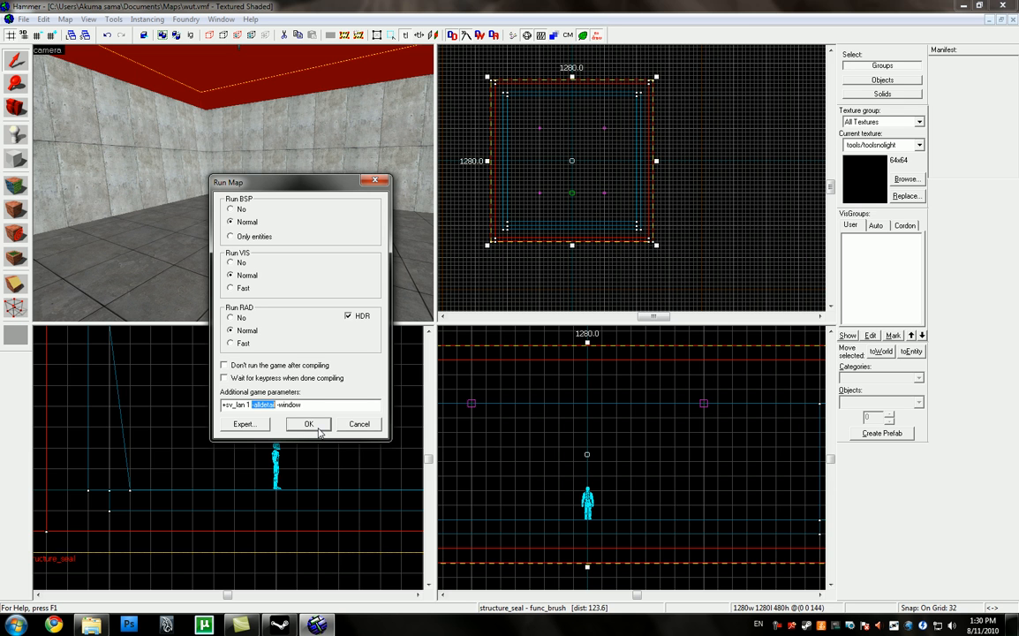
pyautogui.click(312, 424)
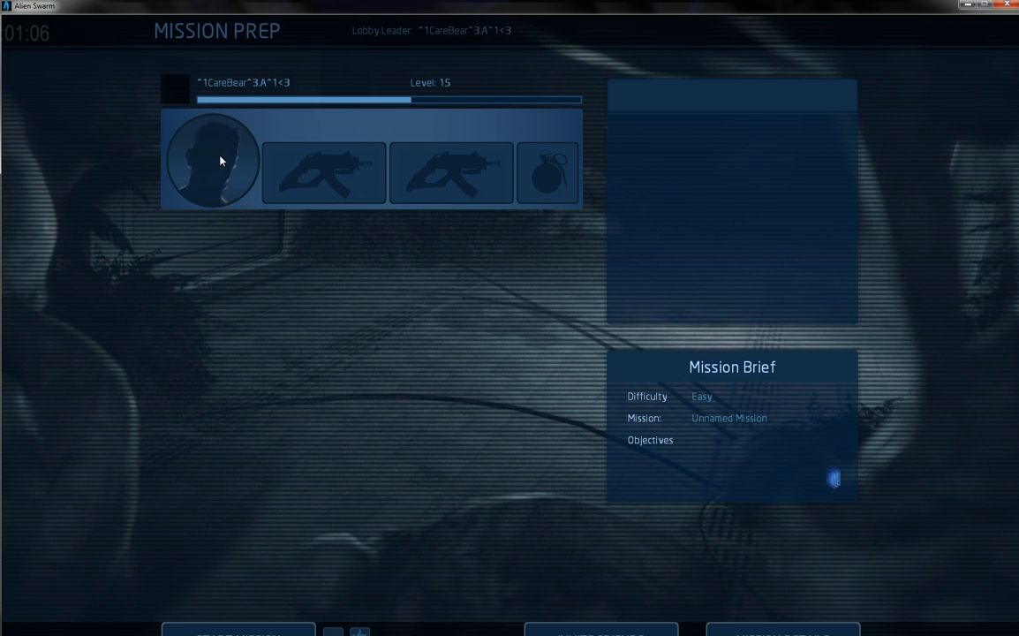
# Step: Choose the officer Jaeger as the marine in Alien Swarm's mission prep and start the mission
pyautogui.click(217, 159)
pyautogui.click(300, 318)
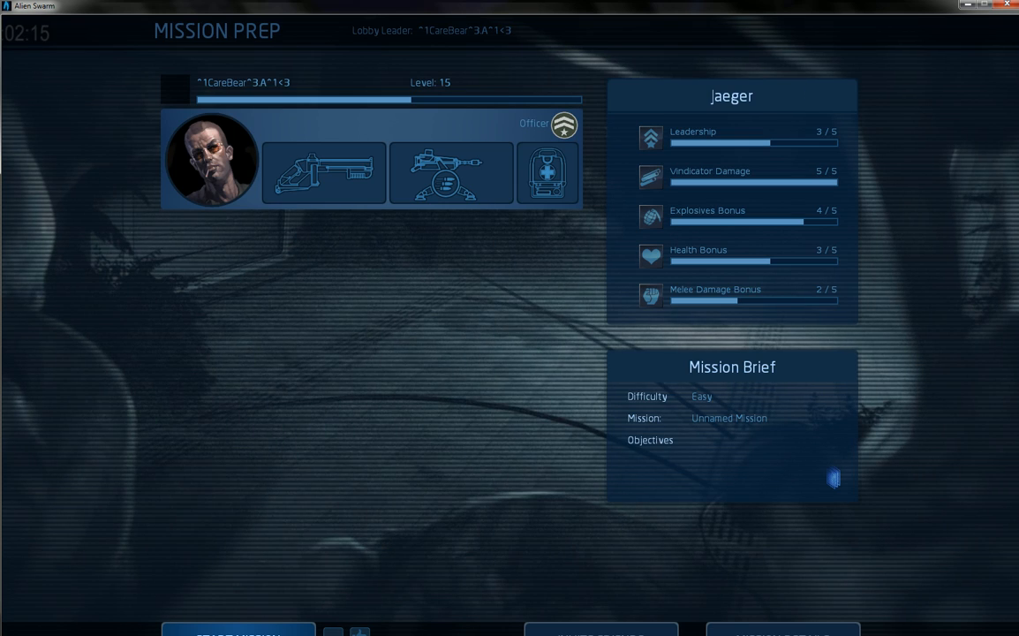
pyautogui.click(235, 630)
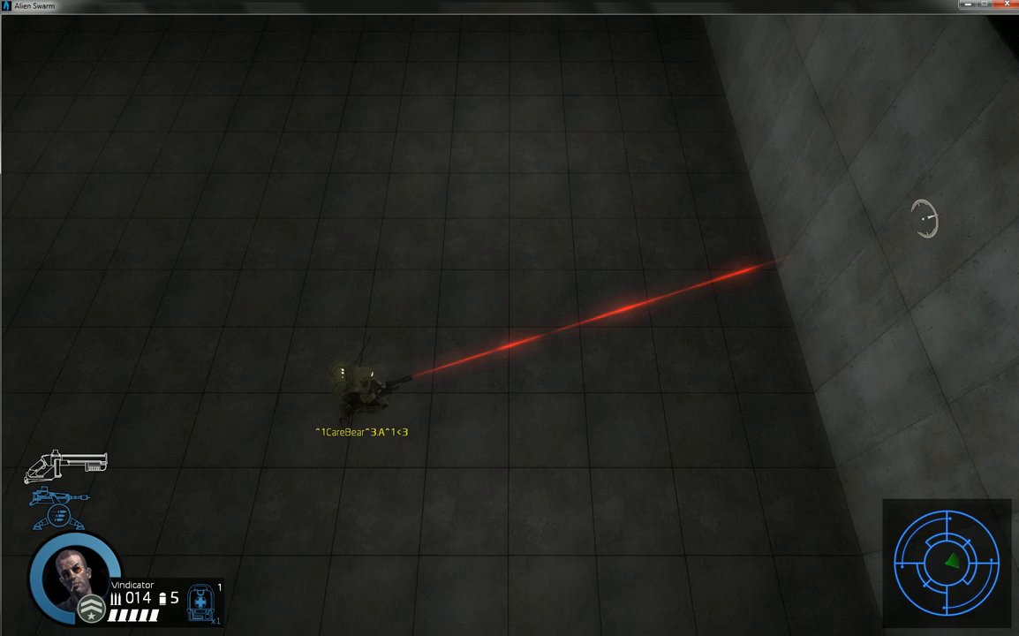
# Step: Walk the marine around the room to examine the floor, walls and lighting in game, and fire a shot
pyautogui.press('w')
pyautogui.press('a')
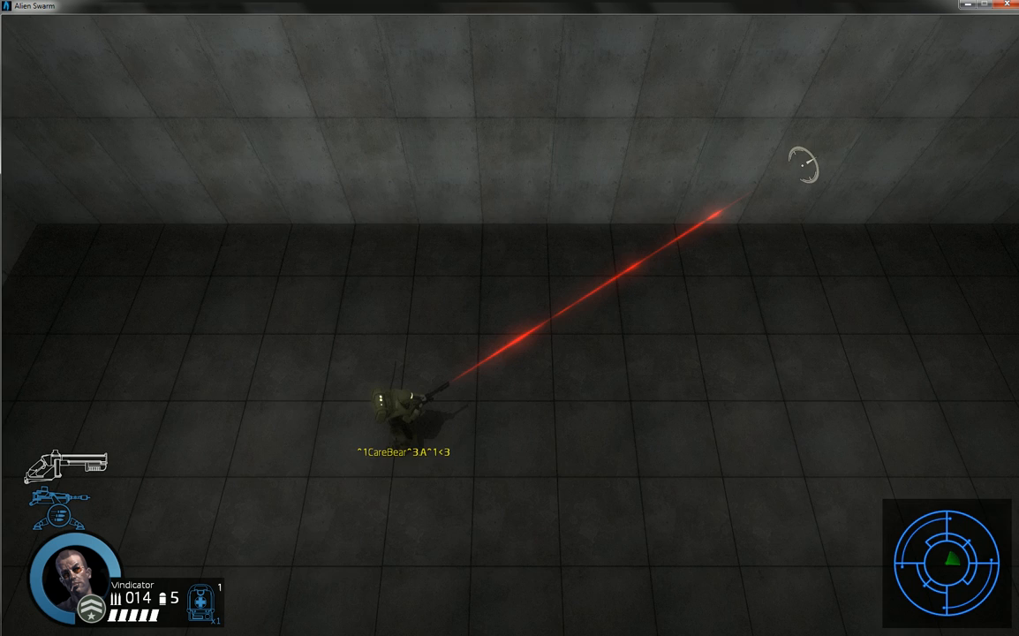
pyautogui.press('s')
pyautogui.press('d')
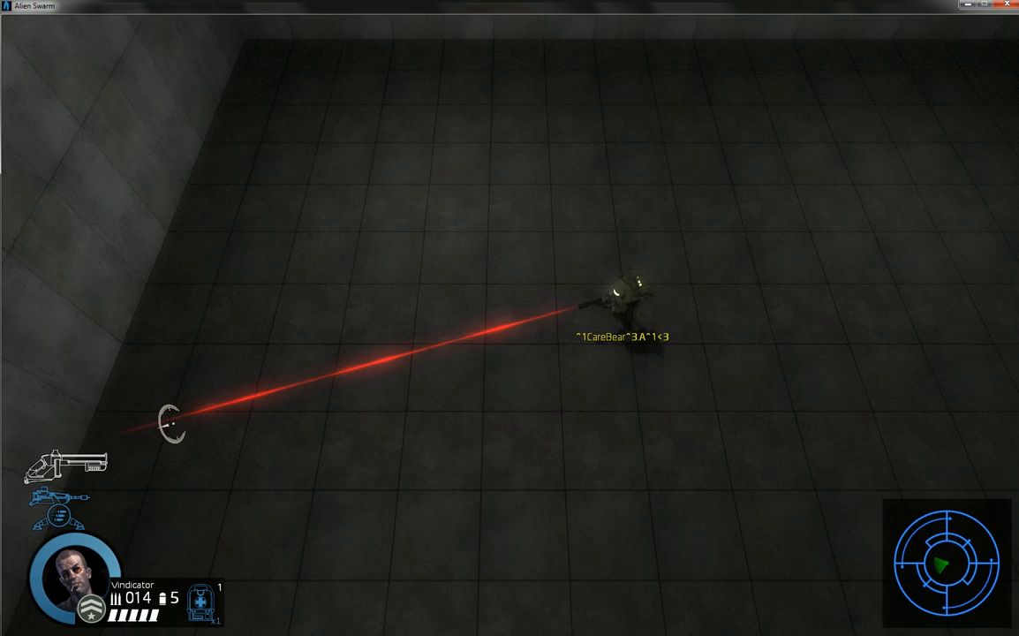
pyautogui.press('s')
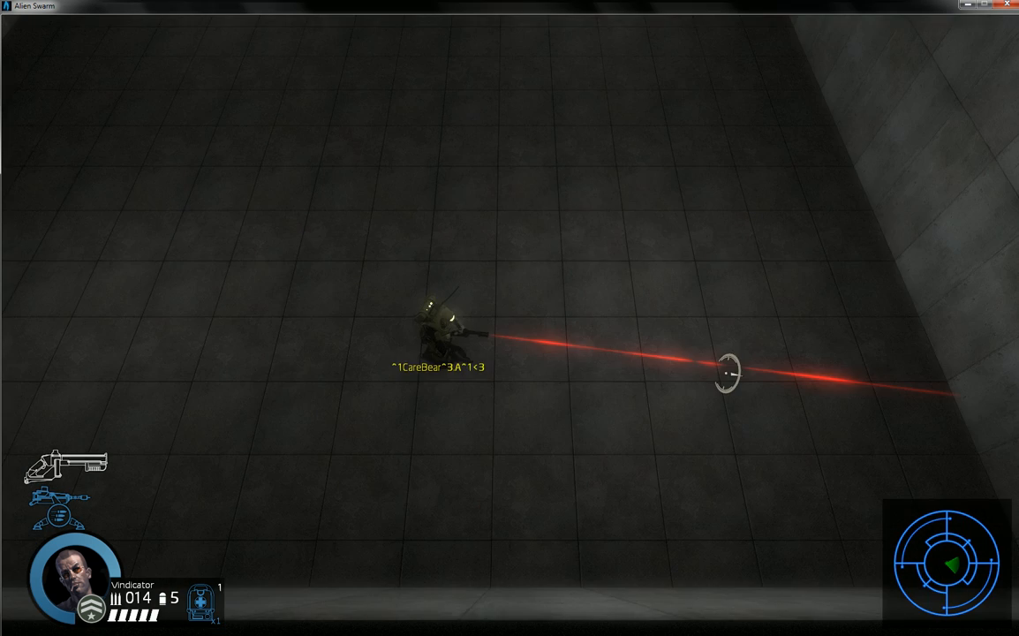
pyautogui.press('s')
pyautogui.press('d')
pyautogui.press('w')
pyautogui.press('w')
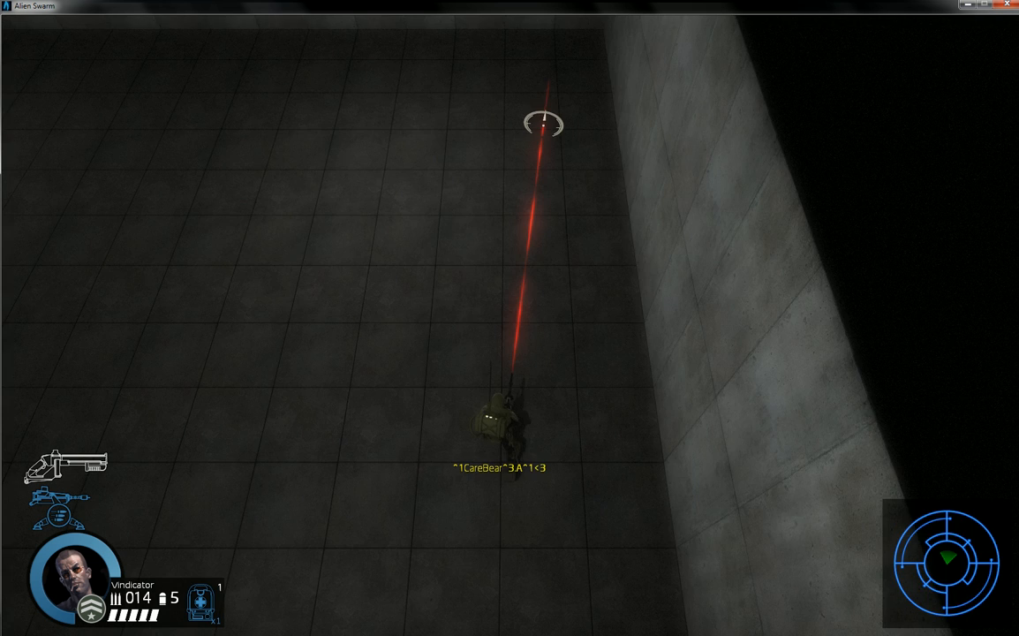
pyautogui.press('a')
pyautogui.click(164, 147)
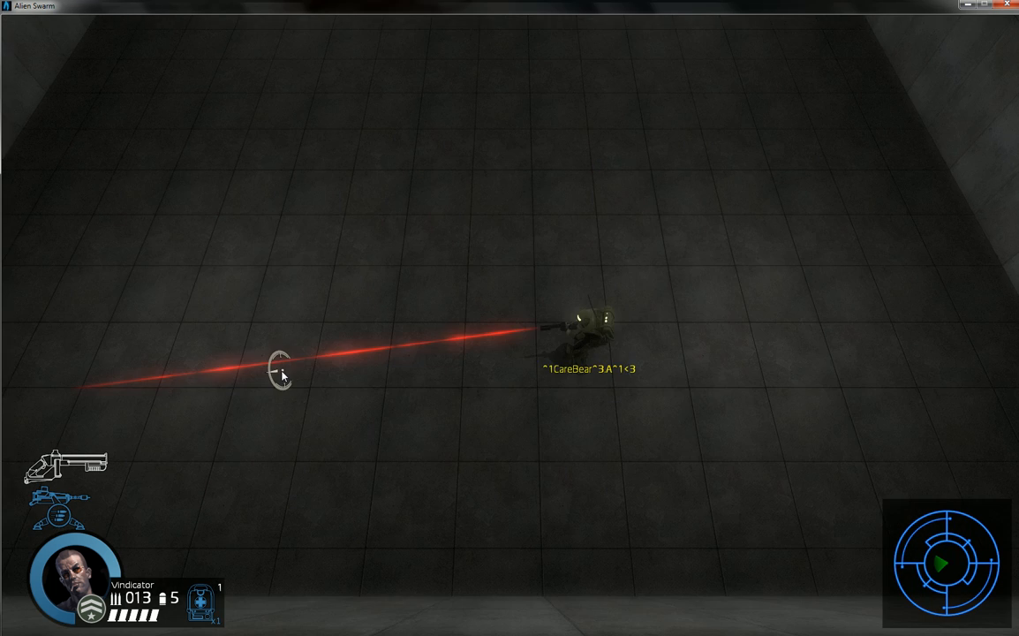
# Step: Leave the running mission and quit Alien Swarm, confirming both prompts
pyautogui.press('Escape')
pyautogui.click(176, 432)
pyautogui.click(389, 402)
pyautogui.click(168, 433)
pyautogui.click(433, 398)
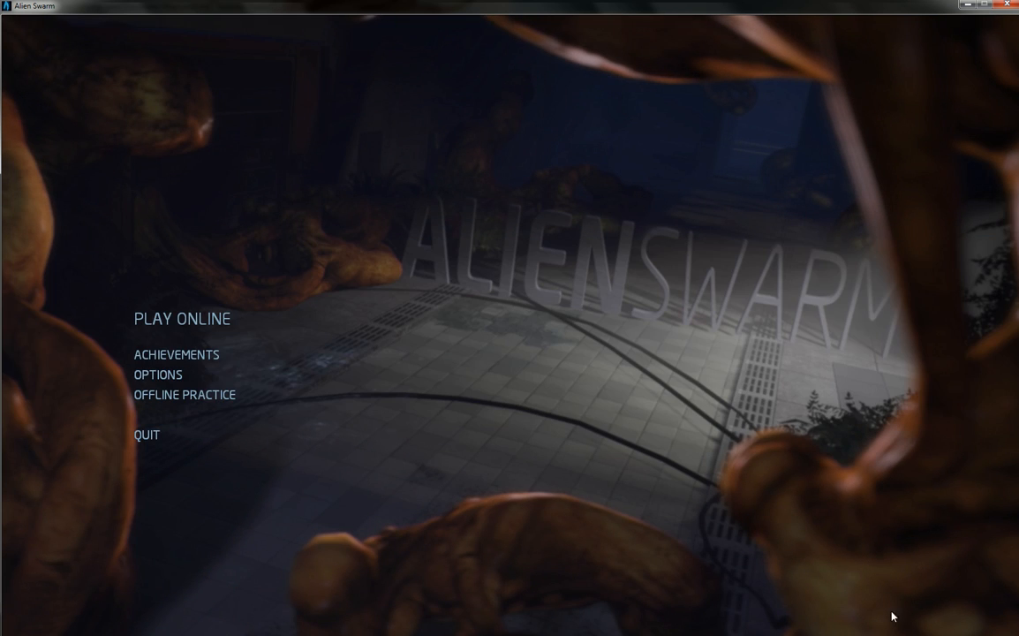